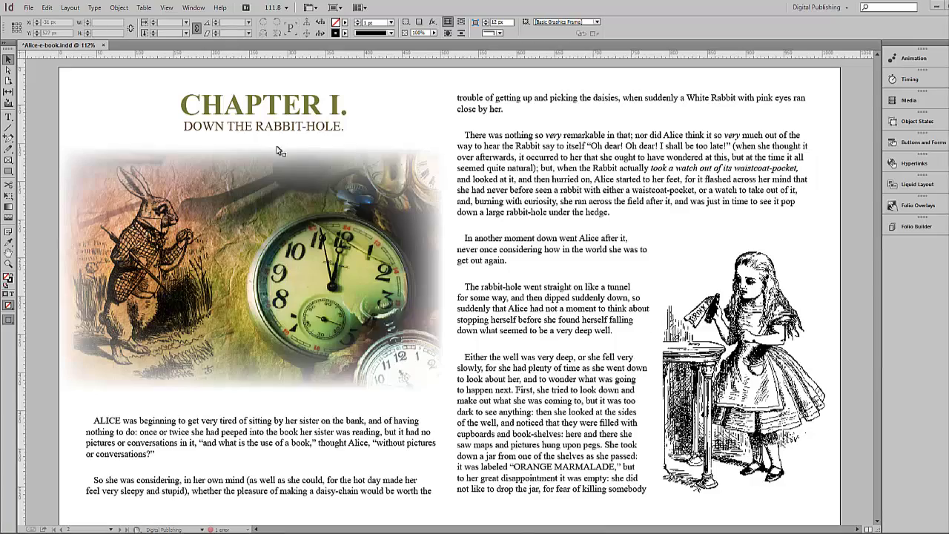
- Show the document's bookmarks and create a top-level bookmark from the "CHAPTER I." heading text
{"action": "left_click", "coordinate": [193, 8]}
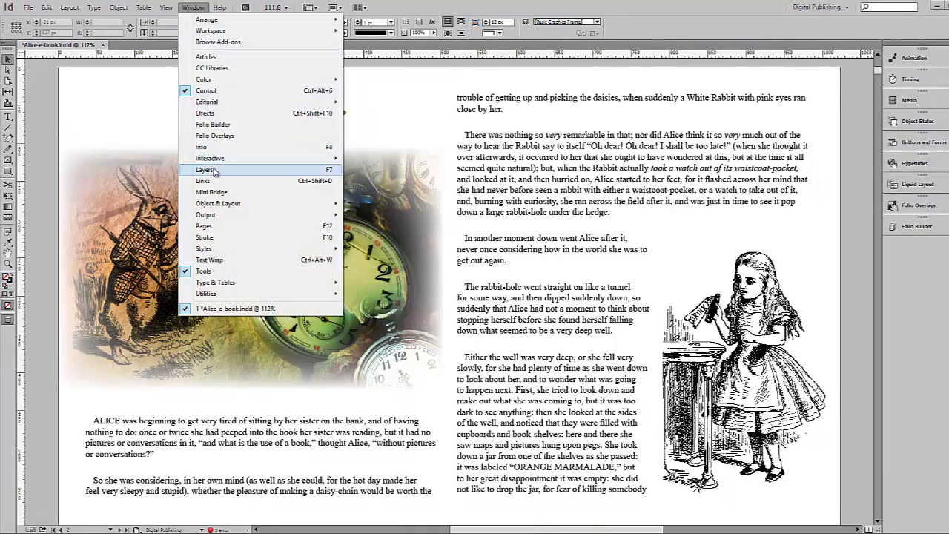
{"action": "mouse_move", "coordinate": [222, 159]}
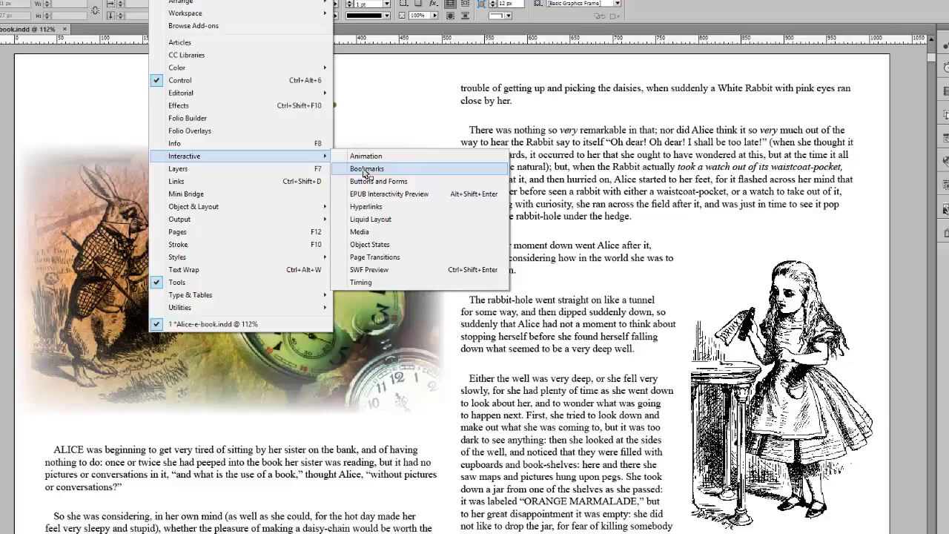
{"action": "left_click", "coordinate": [366, 169]}
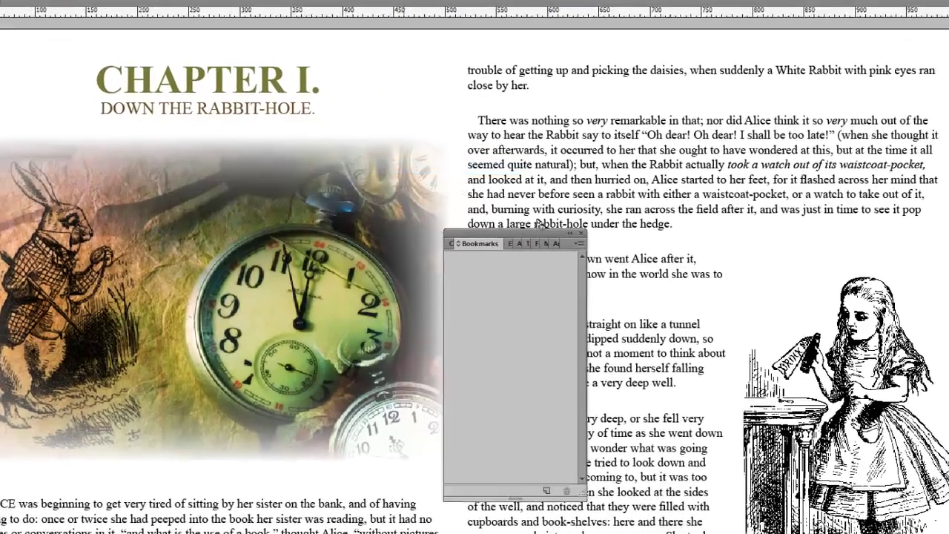
{"action": "left_click_drag", "start_coordinate": [476, 219], "coordinate": [603, 106]}
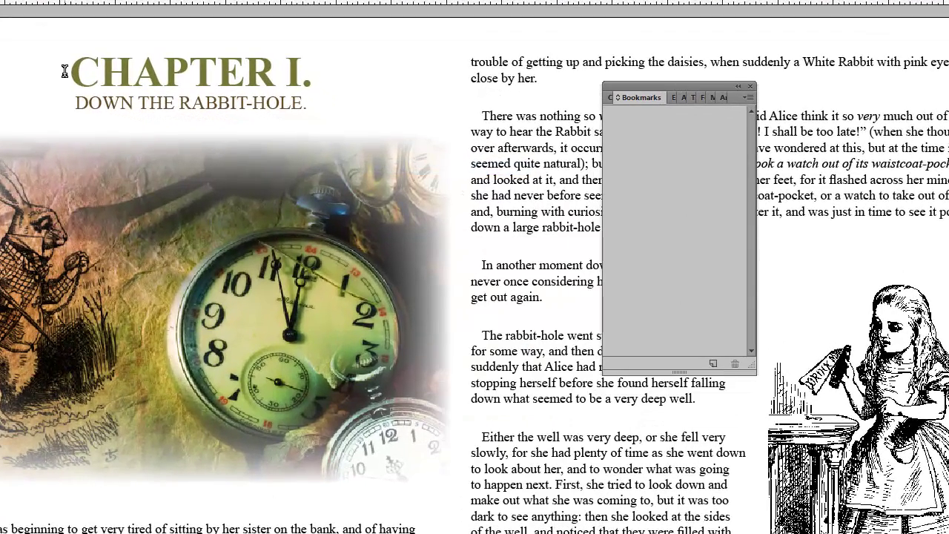
{"action": "left_click_drag", "start_coordinate": [69, 71], "coordinate": [308, 69]}
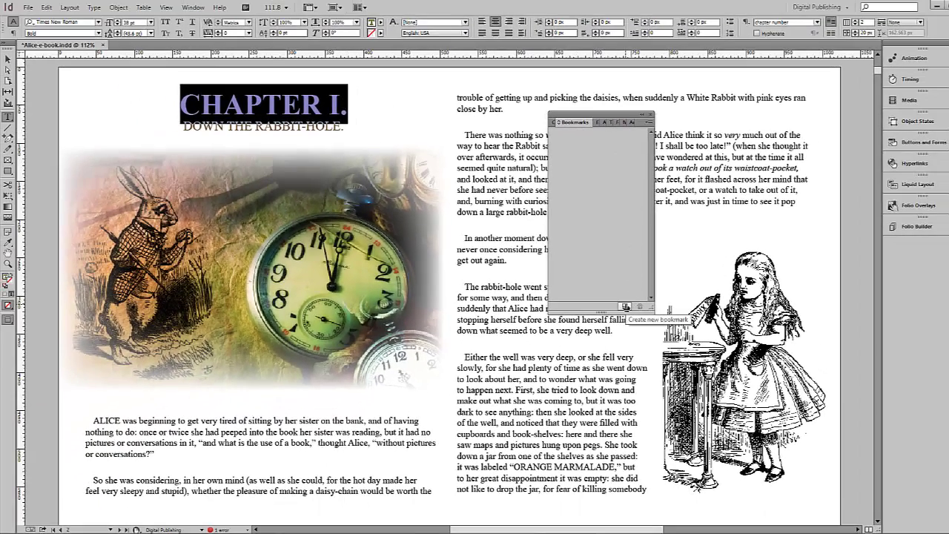
{"action": "left_click", "coordinate": [649, 123]}
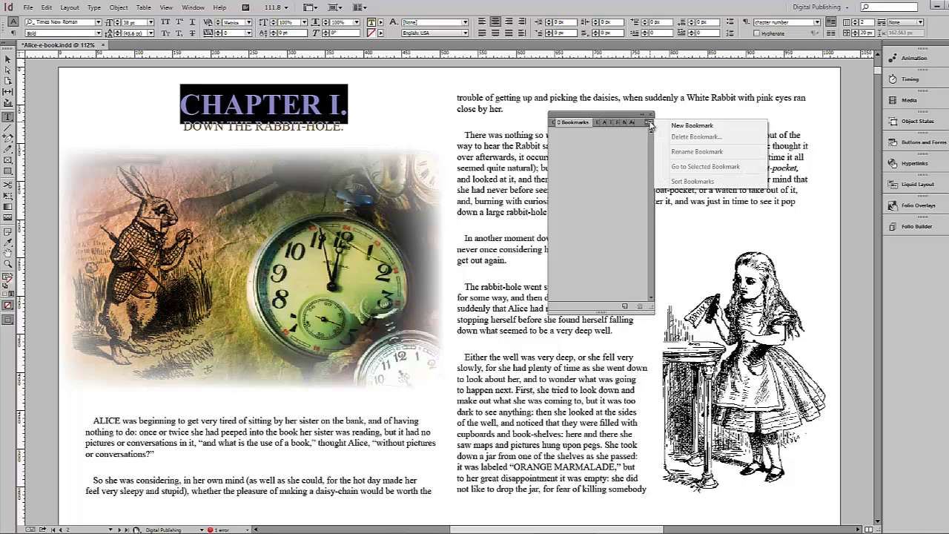
{"action": "left_click", "coordinate": [686, 127]}
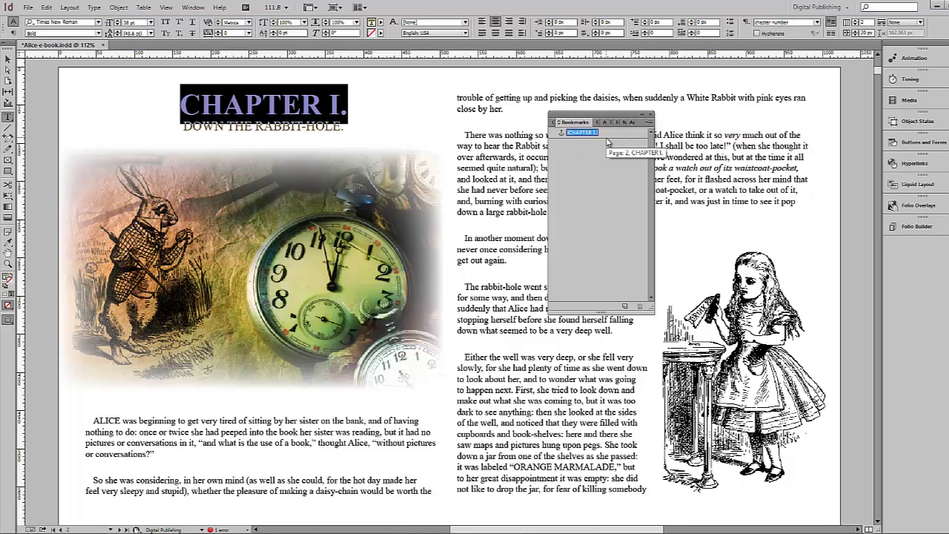
{"action": "key", "text": "Return"}
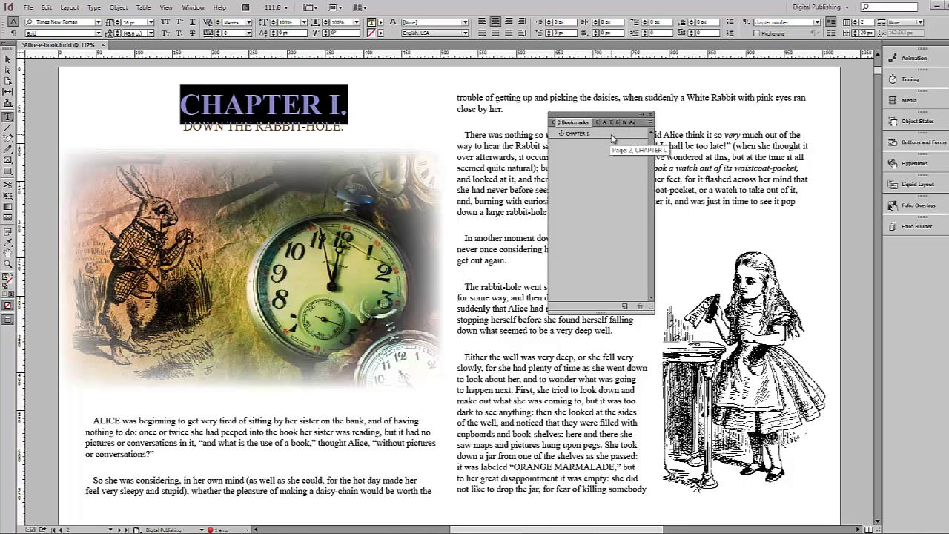
- Add a bookmark for the "DOWN THE RABBIT-HOLE." subtitle nested under the CHAPTER I. bookmark
{"action": "left_click", "coordinate": [613, 136]}
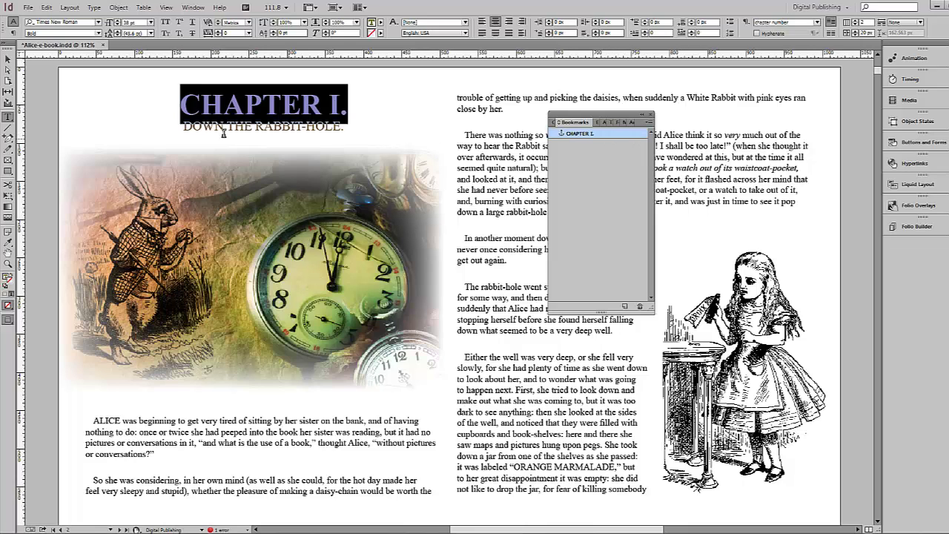
{"action": "left_click_drag", "start_coordinate": [183, 126], "coordinate": [344, 136]}
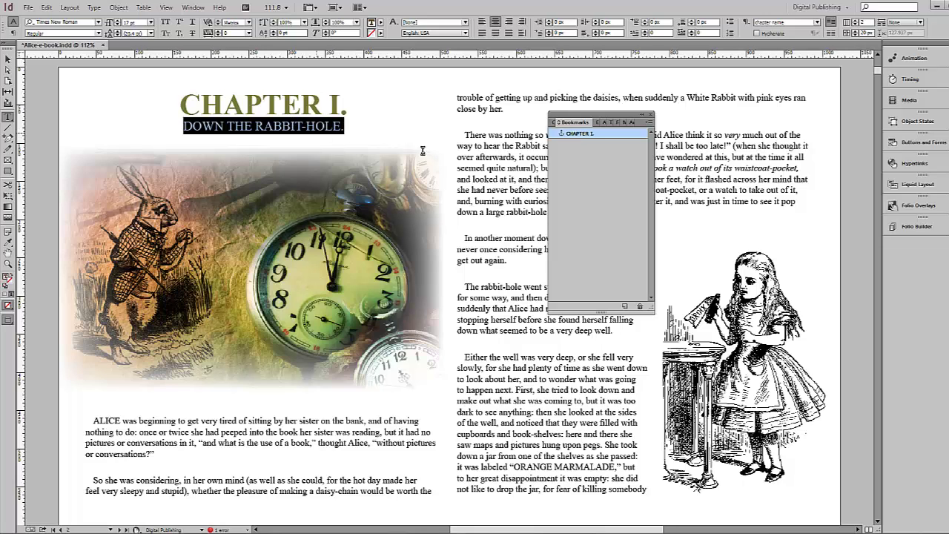
{"action": "left_click", "coordinate": [625, 306]}
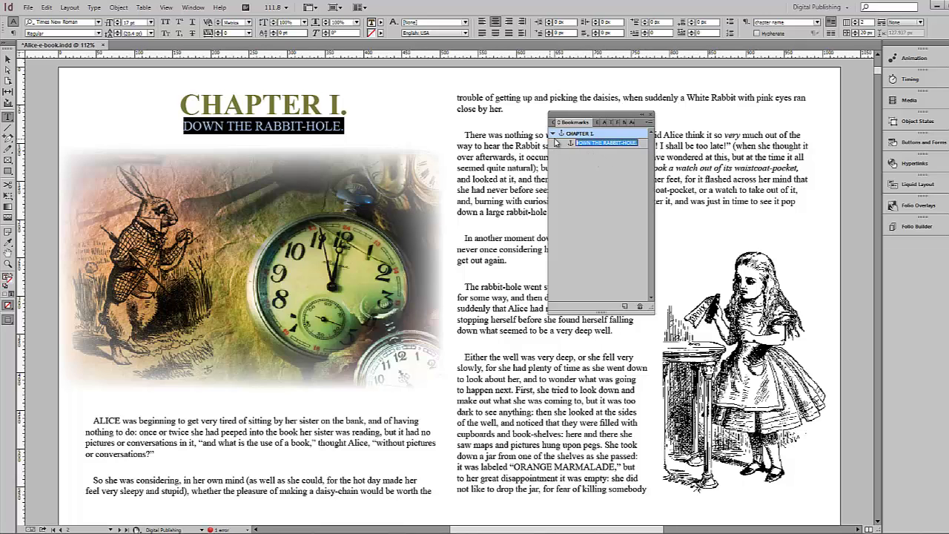
{"action": "left_click", "coordinate": [555, 135]}
{"action": "left_click", "coordinate": [593, 166]}
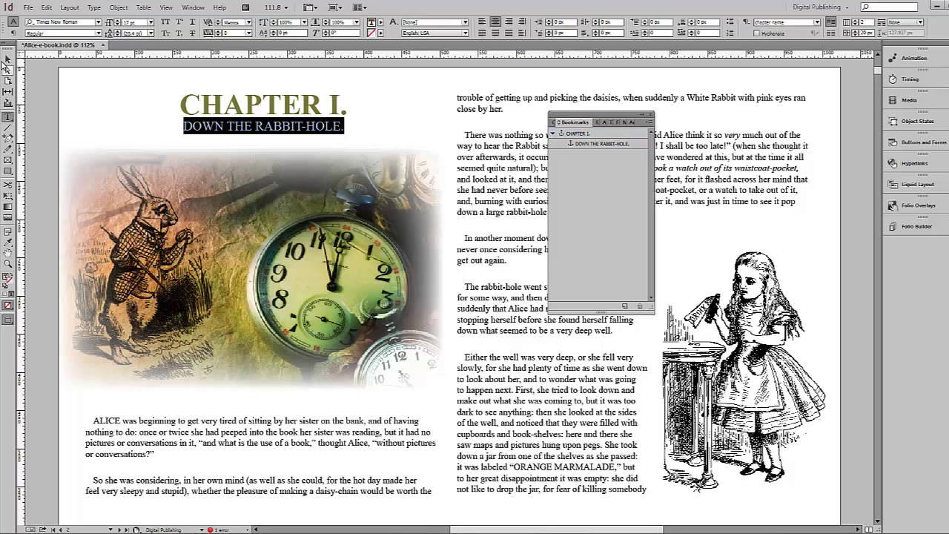
- Move the full-page tea-party illustration on the Chapter II opening page down to uncover the chapter heading
{"action": "left_click", "coordinate": [7, 60]}
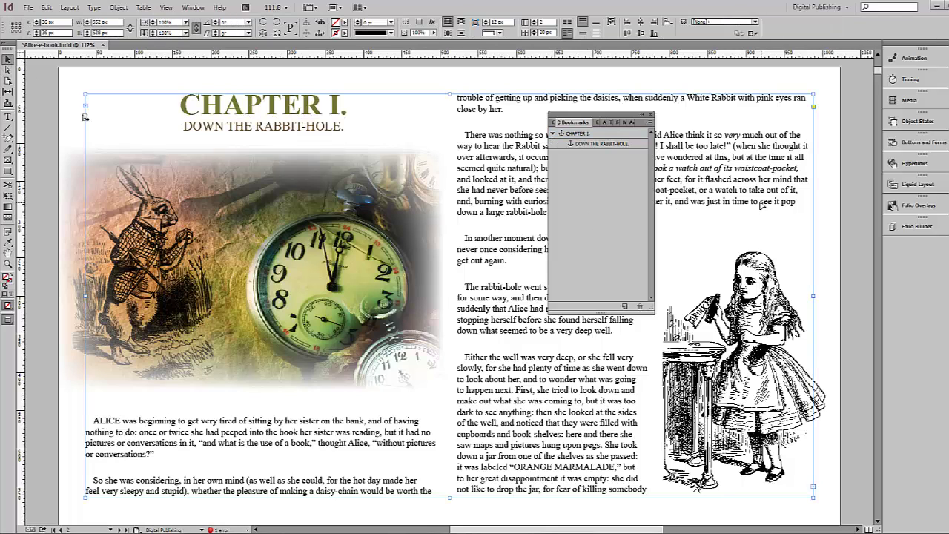
{"action": "scroll", "coordinate": [761, 205], "scroll_direction": "down", "scroll_amount": 15}
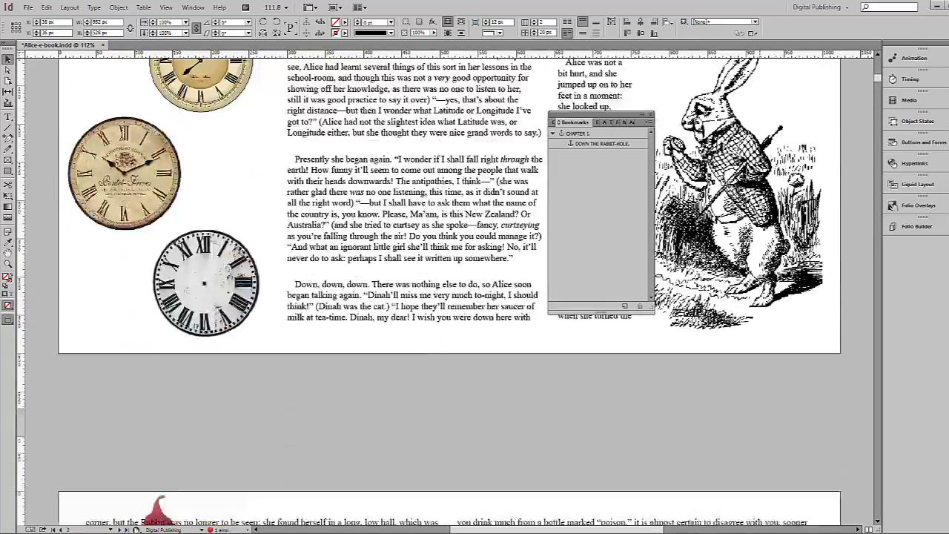
{"action": "scroll", "coordinate": [761, 205], "scroll_direction": "down", "scroll_amount": 15}
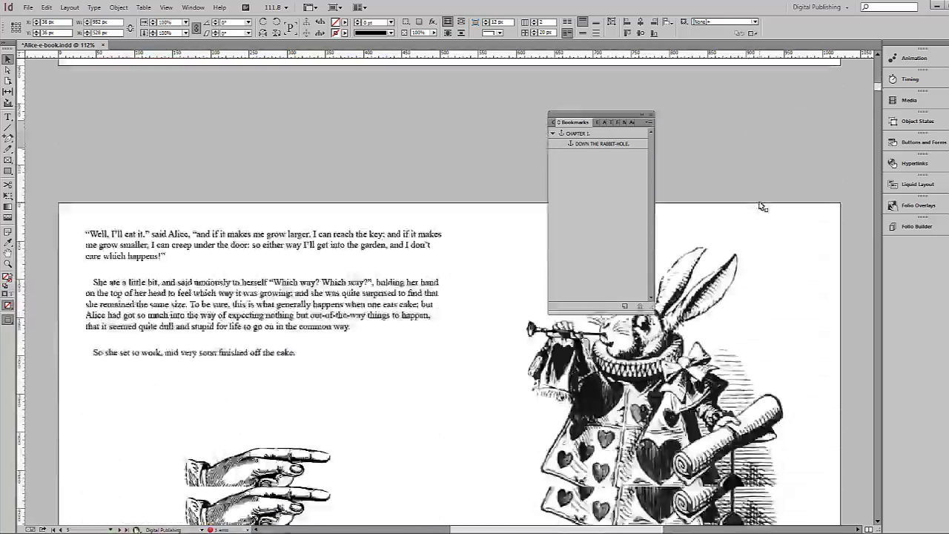
{"action": "scroll", "coordinate": [762, 205], "scroll_direction": "down", "scroll_amount": 15}
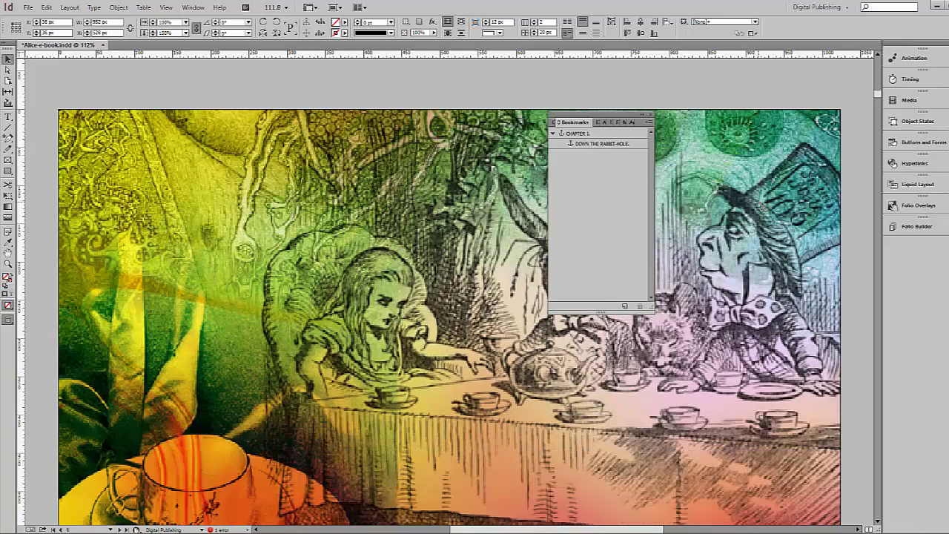
{"action": "left_click_drag", "start_coordinate": [94, 154], "coordinate": [93, 400]}
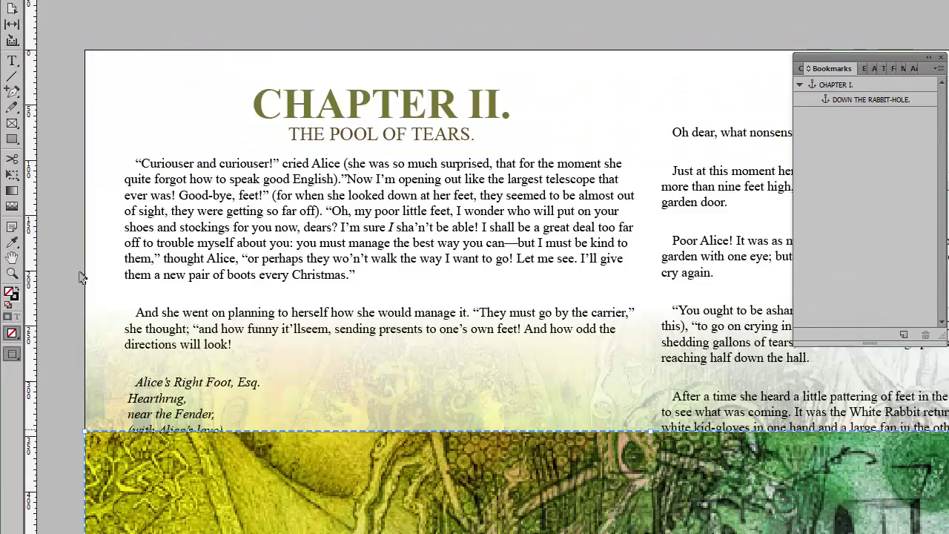
- Create a top-level bookmark from the "CHAPTER II." heading text
{"action": "left_click", "coordinate": [12, 61]}
{"action": "left_click_drag", "start_coordinate": [515, 103], "coordinate": [256, 104]}
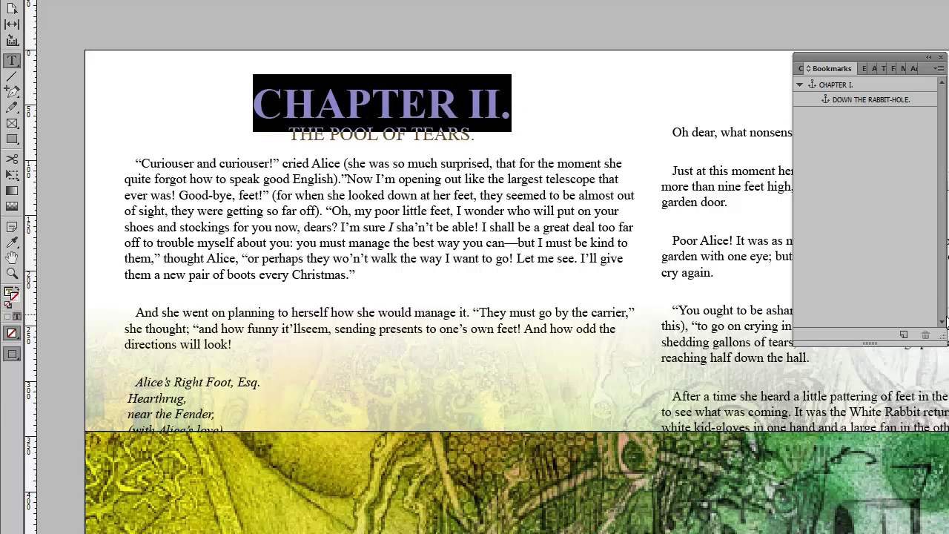
{"action": "left_click", "coordinate": [903, 334]}
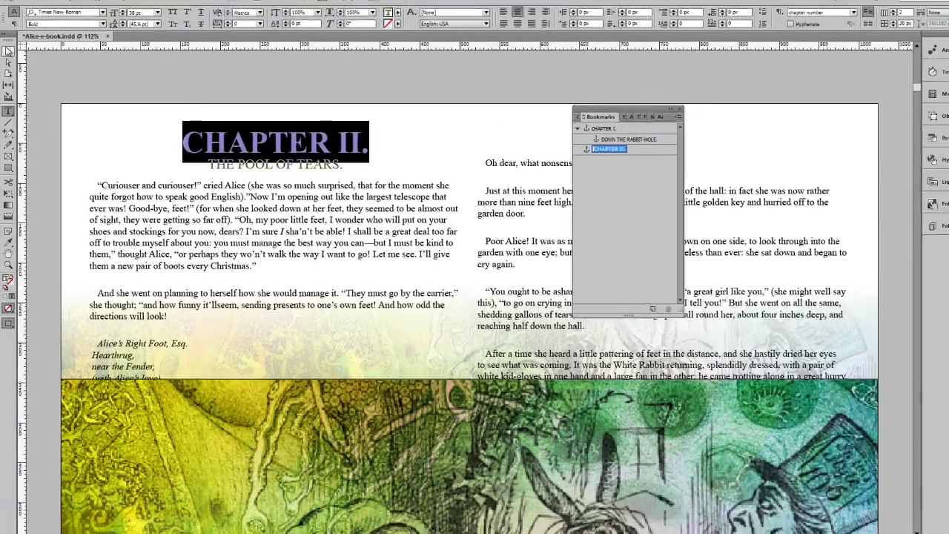
{"action": "key", "text": "Return"}
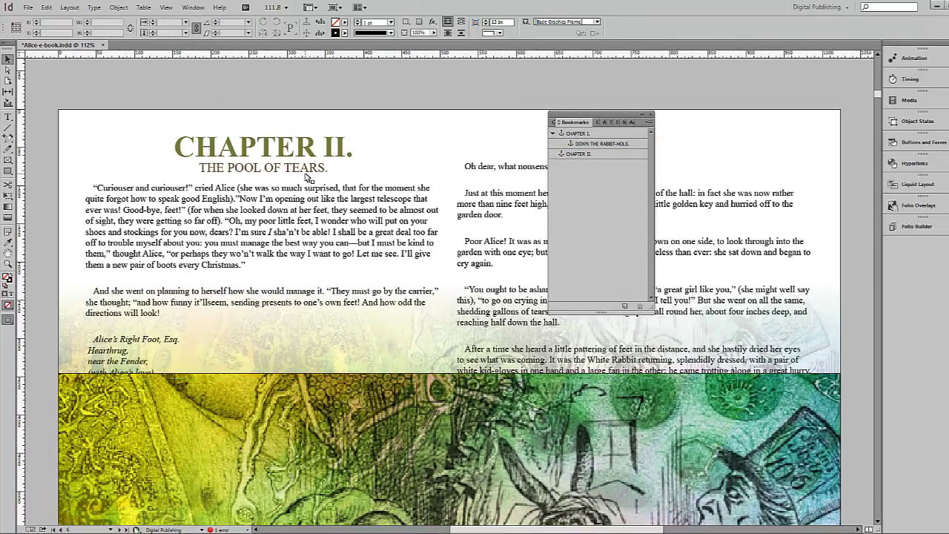
- Add a bookmark for the "THE POOL OF TEARS." subtitle nested under the CHAPTER II. bookmark
{"action": "left_click", "coordinate": [593, 154]}
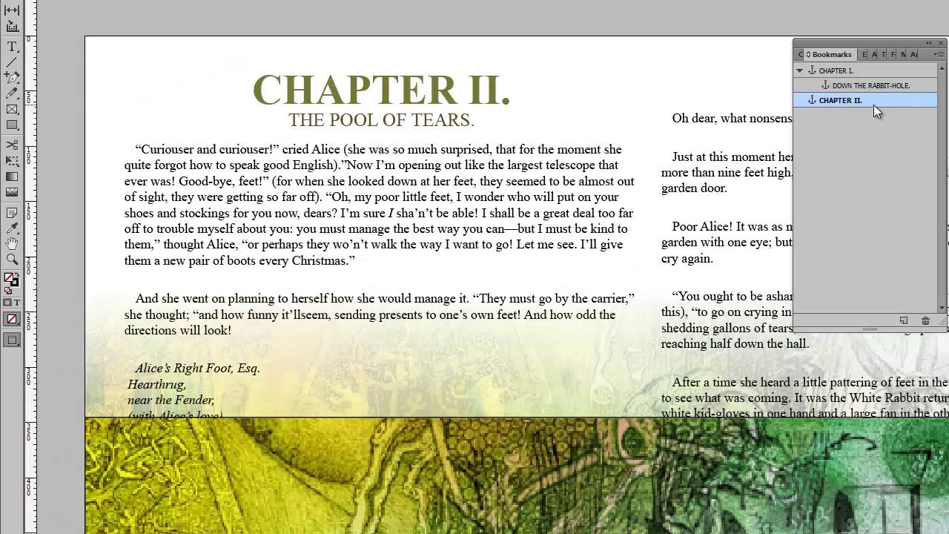
{"action": "left_click", "coordinate": [12, 46]}
{"action": "left_click_drag", "start_coordinate": [289, 122], "coordinate": [480, 126]}
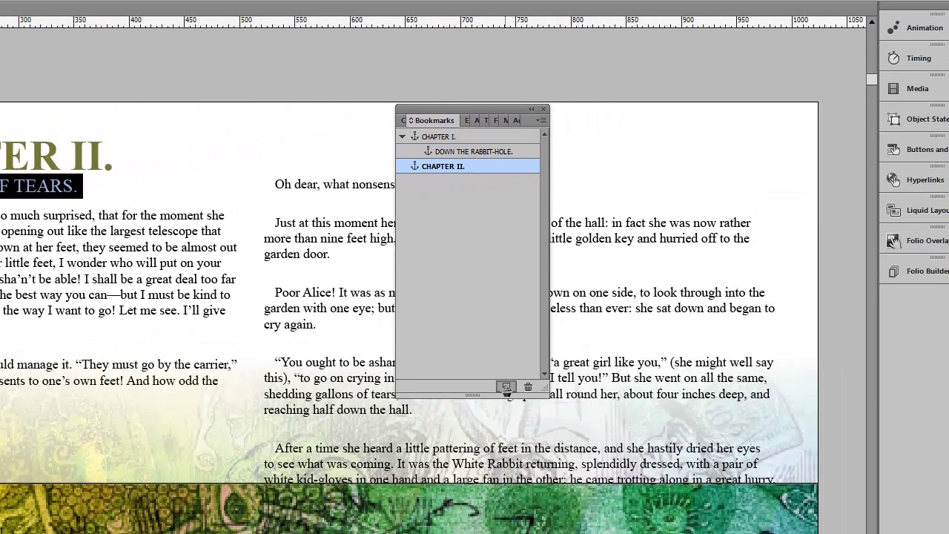
{"action": "left_click", "coordinate": [506, 387]}
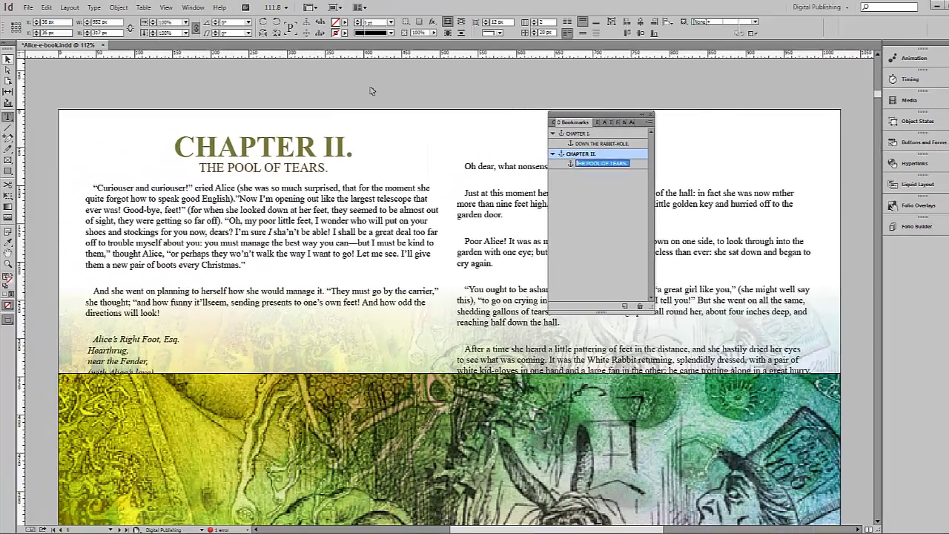
{"action": "left_click", "coordinate": [627, 217]}
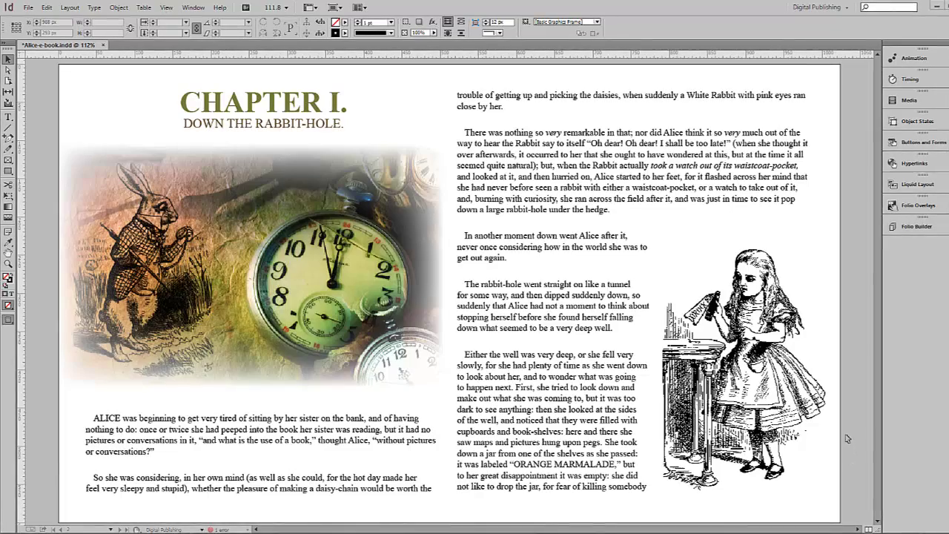
- Show the document's links in a separate floating window and select the rabbit-and-clock image on the Chapter I page
{"action": "left_click", "coordinate": [193, 8]}
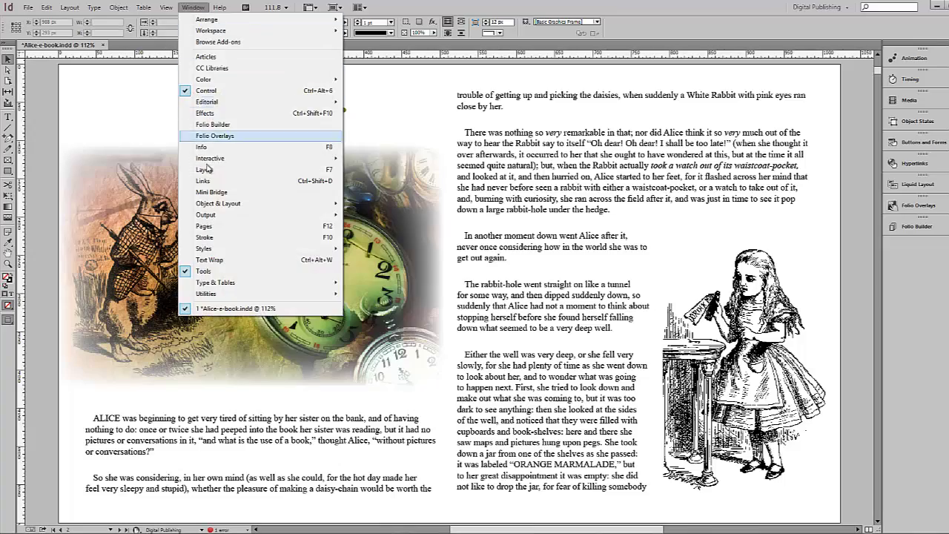
{"action": "left_click", "coordinate": [211, 180]}
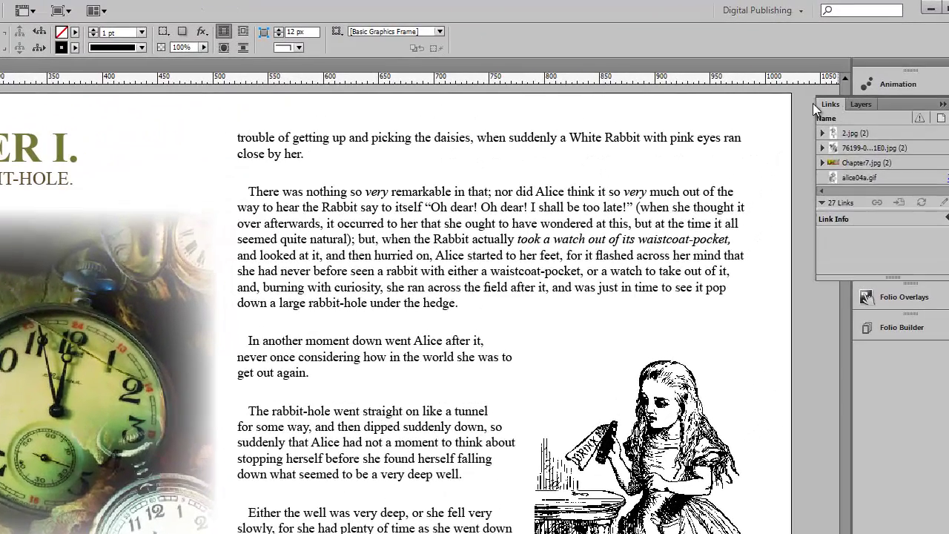
{"action": "left_click_drag", "start_coordinate": [838, 79], "coordinate": [719, 84]}
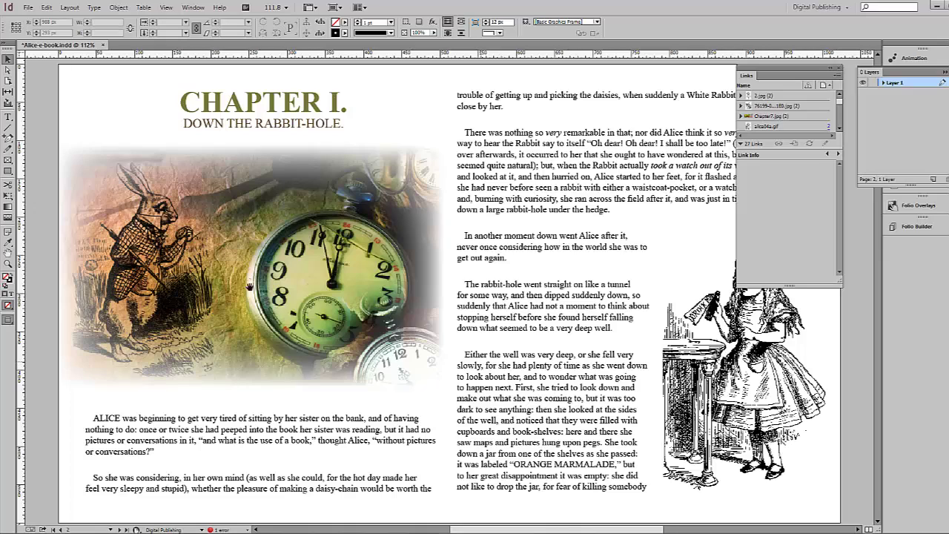
{"action": "left_click", "coordinate": [153, 182]}
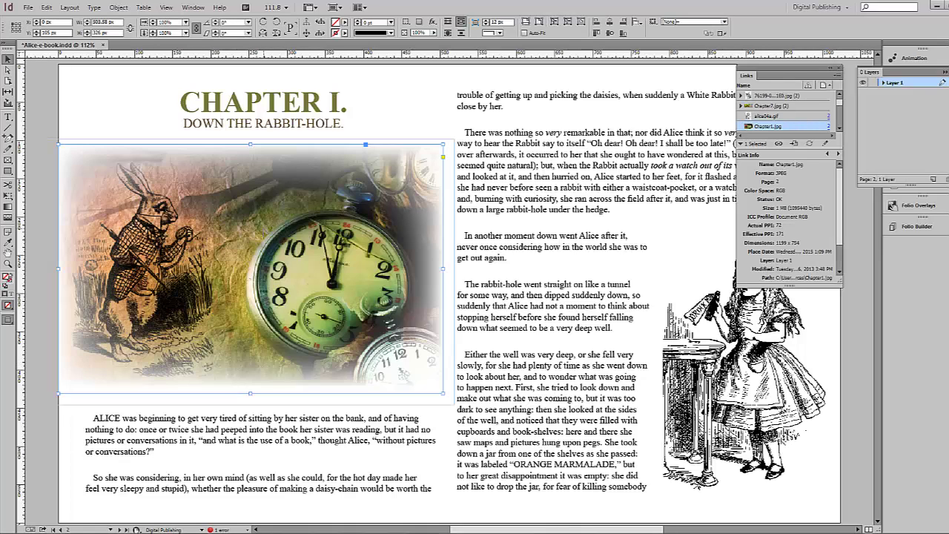
- Set the Alt Text Source of the rabbit-and-clock image to Custom in its object export options, leaving the image deselected
{"action": "left_click", "coordinate": [119, 8]}
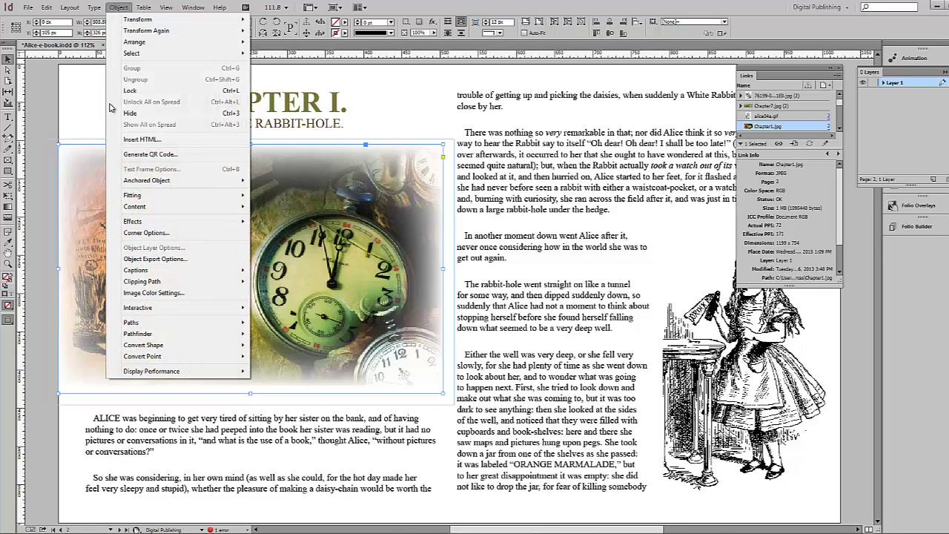
{"action": "left_click", "coordinate": [154, 259]}
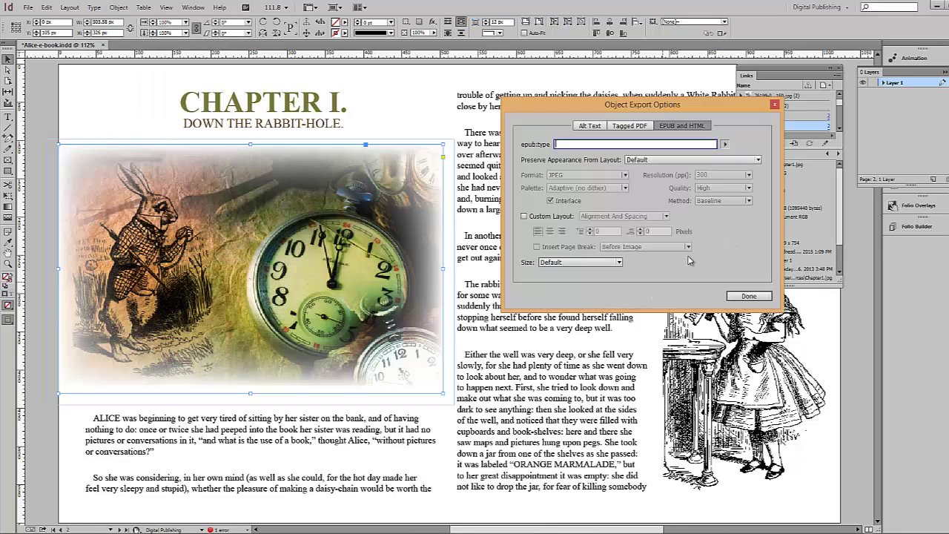
{"action": "left_click", "coordinate": [590, 125]}
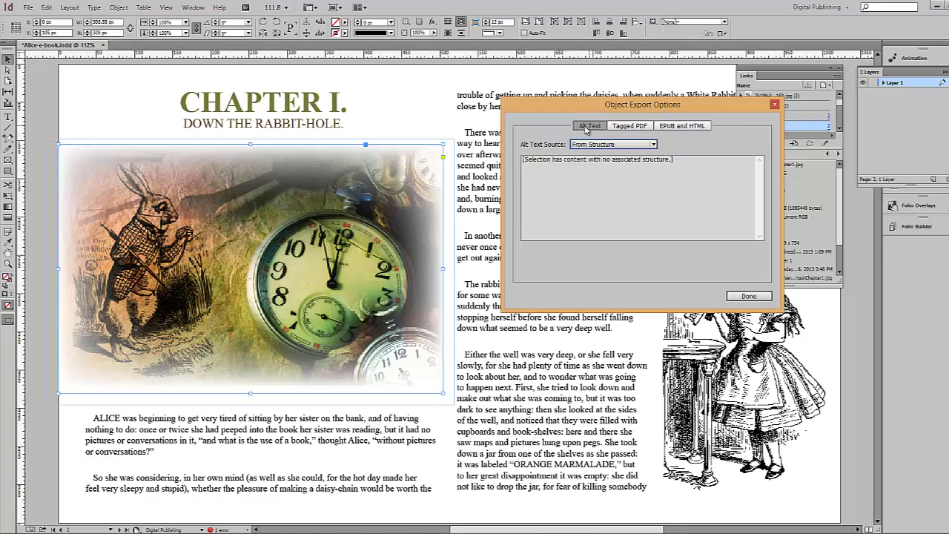
{"action": "left_click", "coordinate": [653, 144]}
{"action": "left_click", "coordinate": [608, 152]}
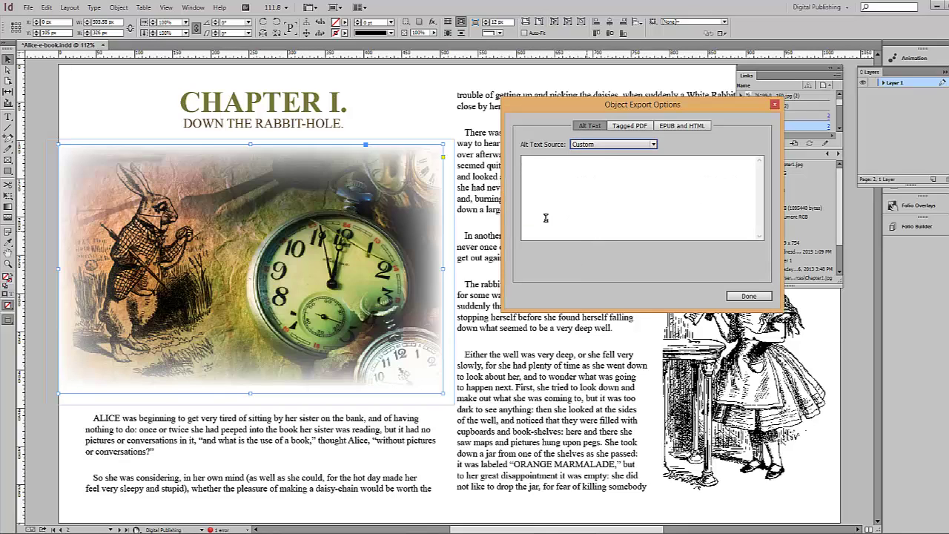
{"action": "left_click", "coordinate": [749, 296]}
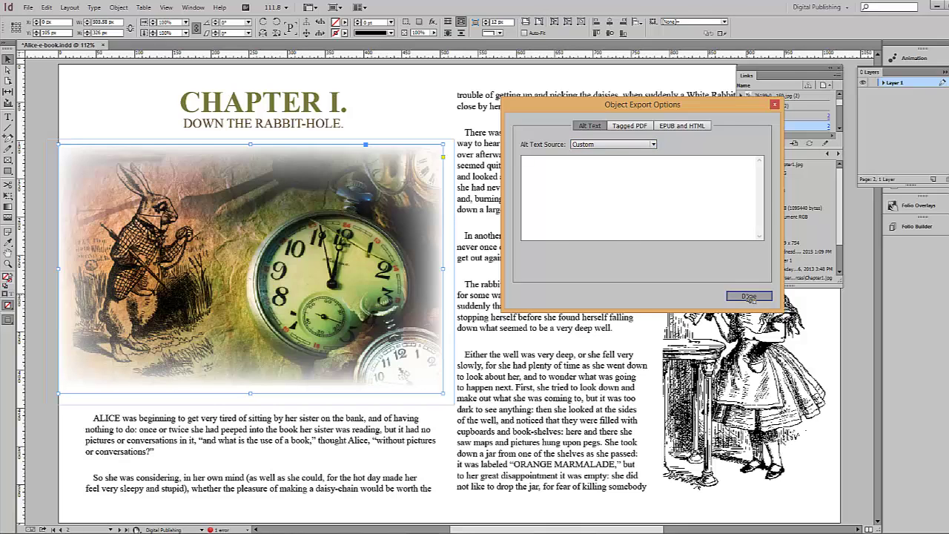
{"action": "key", "text": "ctrl+shift+a"}
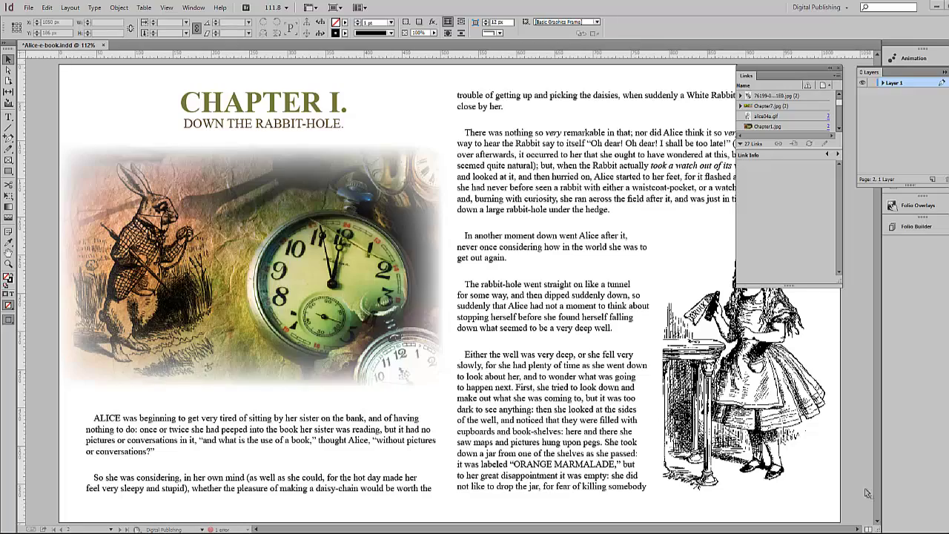
- Start exporting Alice-e-book as a fixed-layout EPUB, overwriting the existing file, with the export range set to All Pages
{"action": "left_click", "coordinate": [28, 7]}
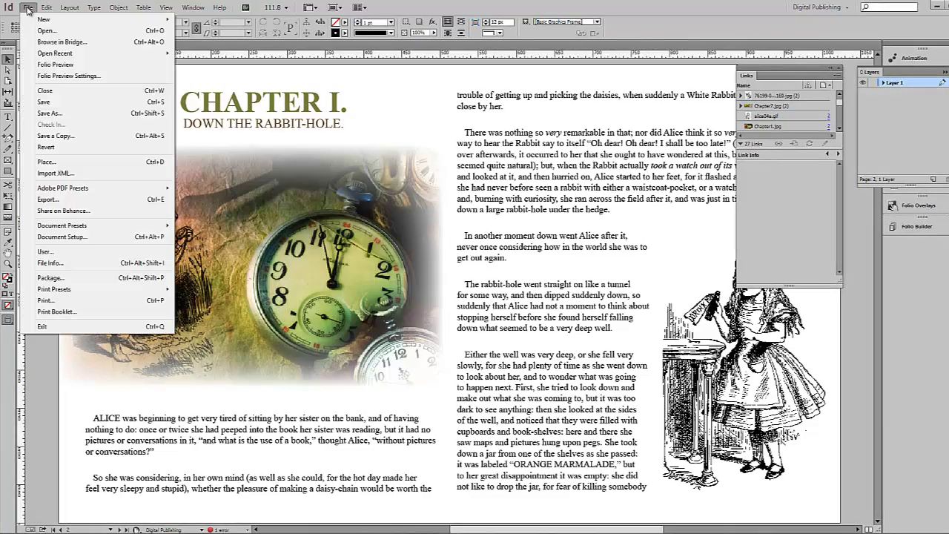
{"action": "left_click", "coordinate": [67, 202]}
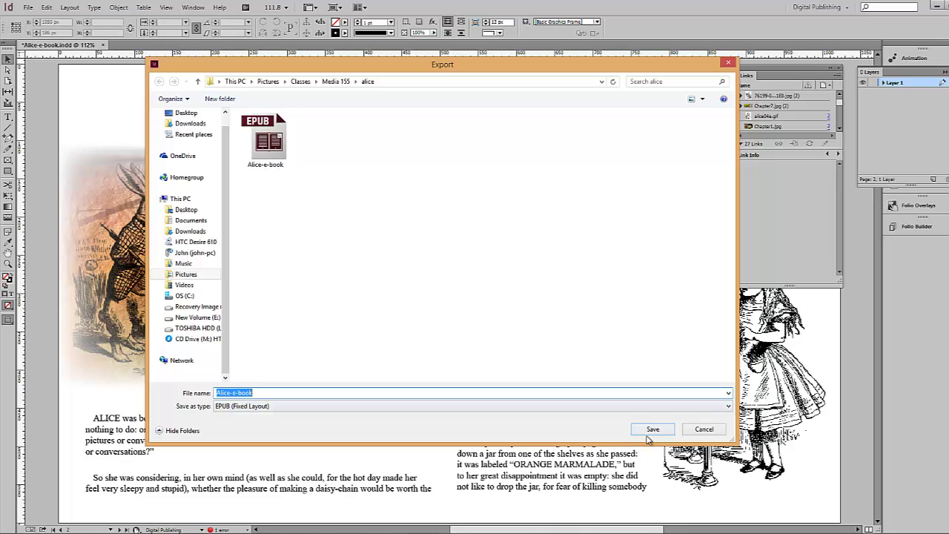
{"action": "left_click", "coordinate": [652, 430]}
{"action": "left_click", "coordinate": [517, 272]}
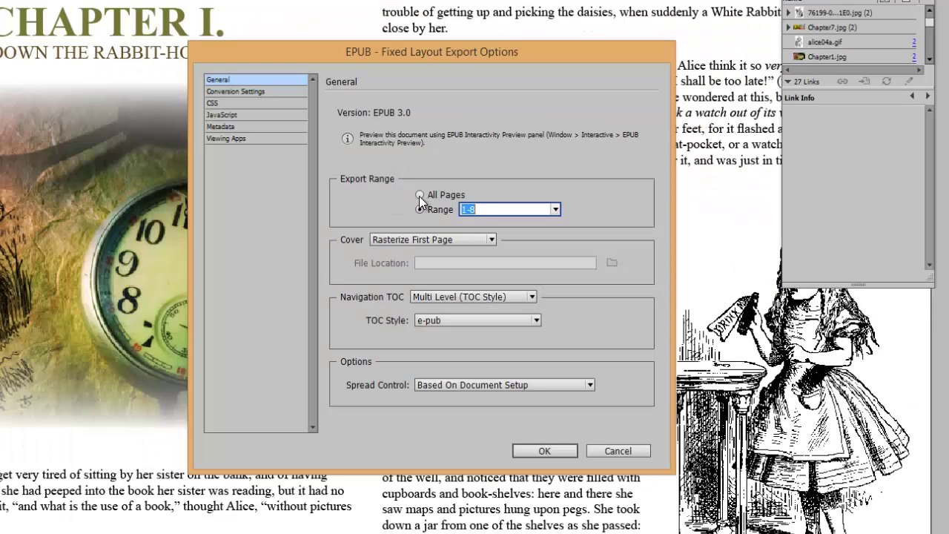
{"action": "left_click", "coordinate": [420, 195]}
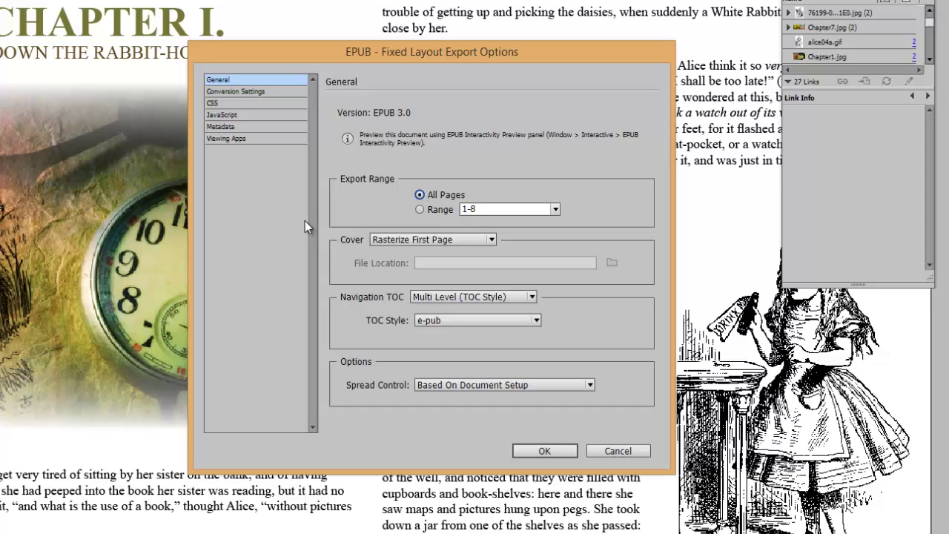
- Set the EPUB cover to Choose Image and use the Cover JPEG from the "Alice - resources" folder
{"action": "left_click", "coordinate": [492, 238]}
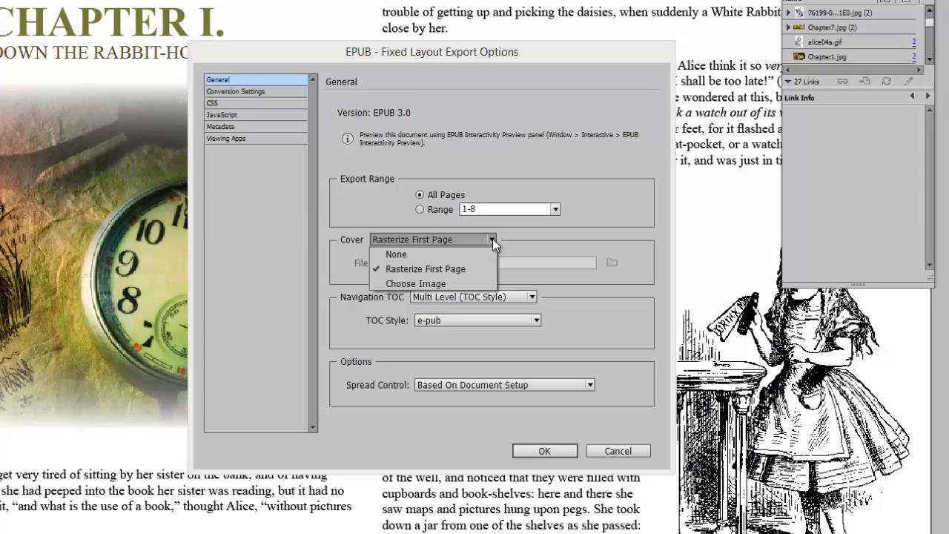
{"action": "left_click", "coordinate": [406, 284]}
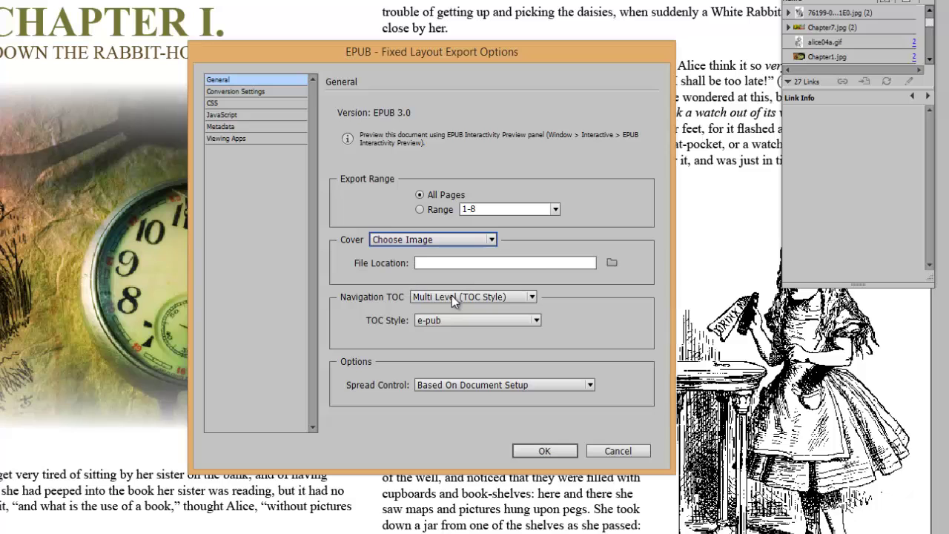
{"action": "left_click", "coordinate": [611, 262]}
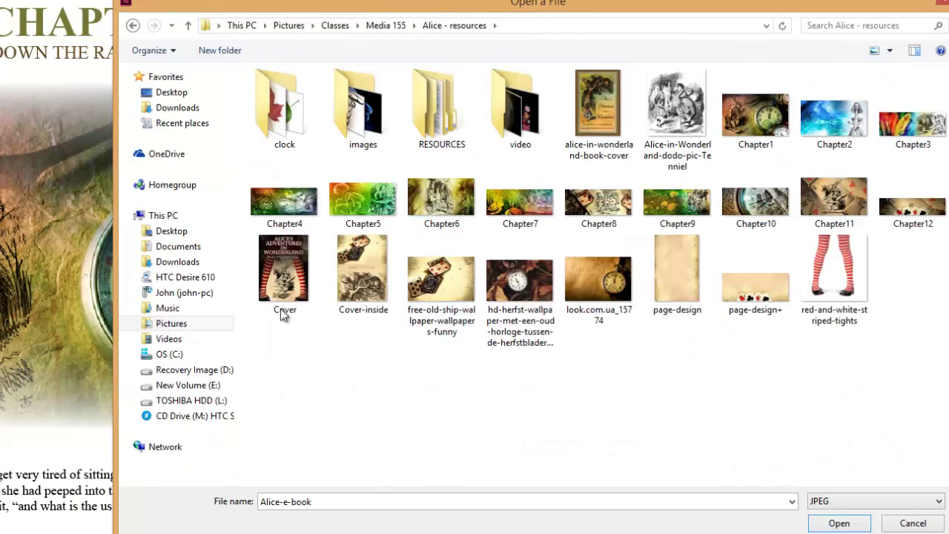
{"action": "left_click", "coordinate": [285, 274]}
{"action": "left_click", "coordinate": [826, 524]}
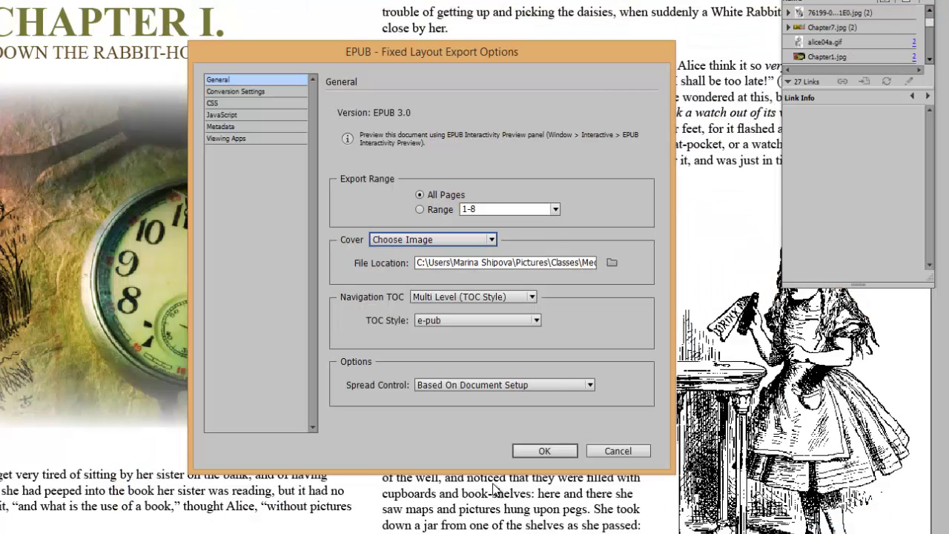
- Set the EPUB's Navigation TOC to Bookmarks, keeping Spread Control at Based On Document Setup
{"action": "left_click", "coordinate": [533, 296]}
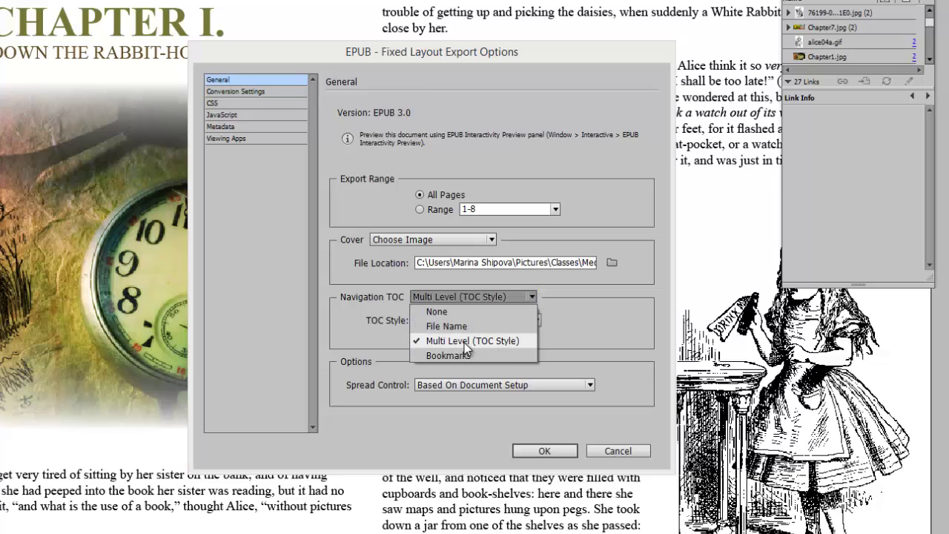
{"action": "left_click", "coordinate": [464, 342]}
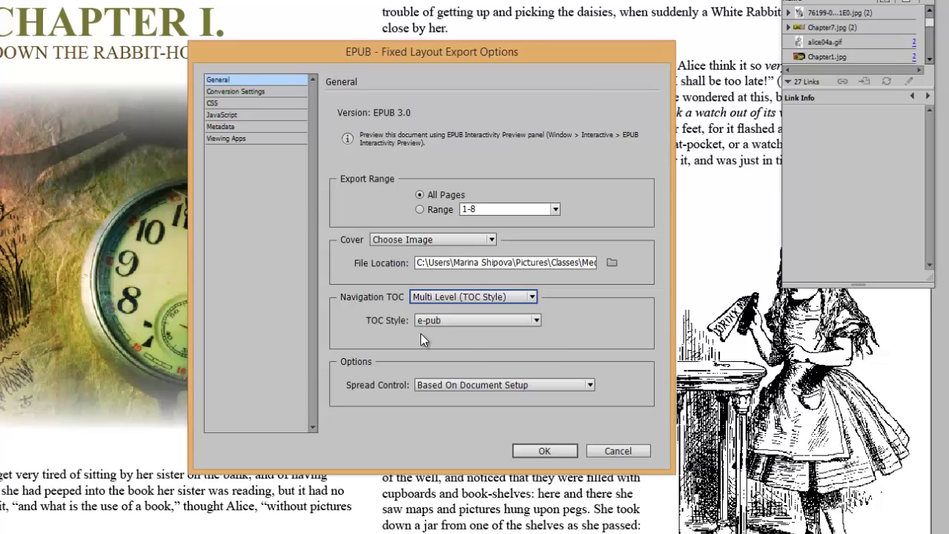
{"action": "left_click", "coordinate": [536, 322]}
{"action": "left_click", "coordinate": [470, 349]}
{"action": "left_click", "coordinate": [531, 297]}
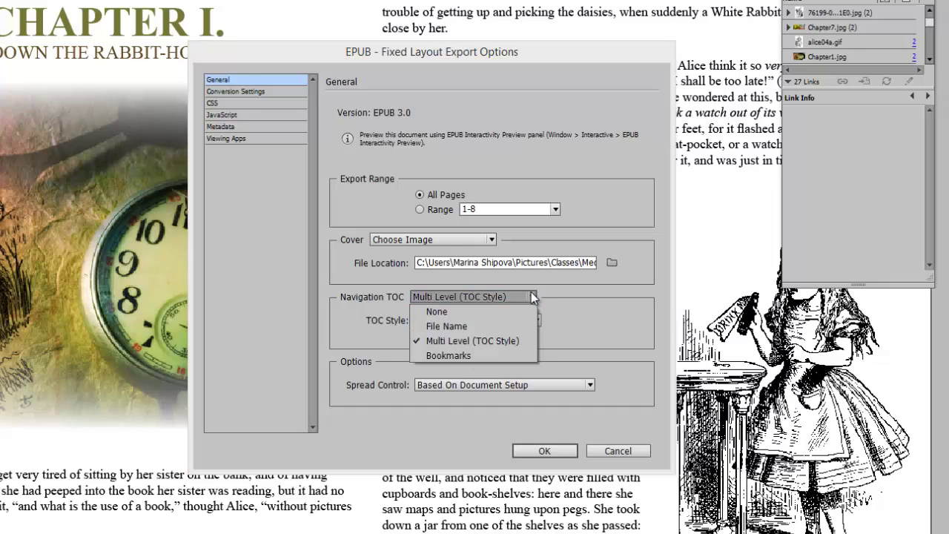
{"action": "left_click", "coordinate": [447, 356]}
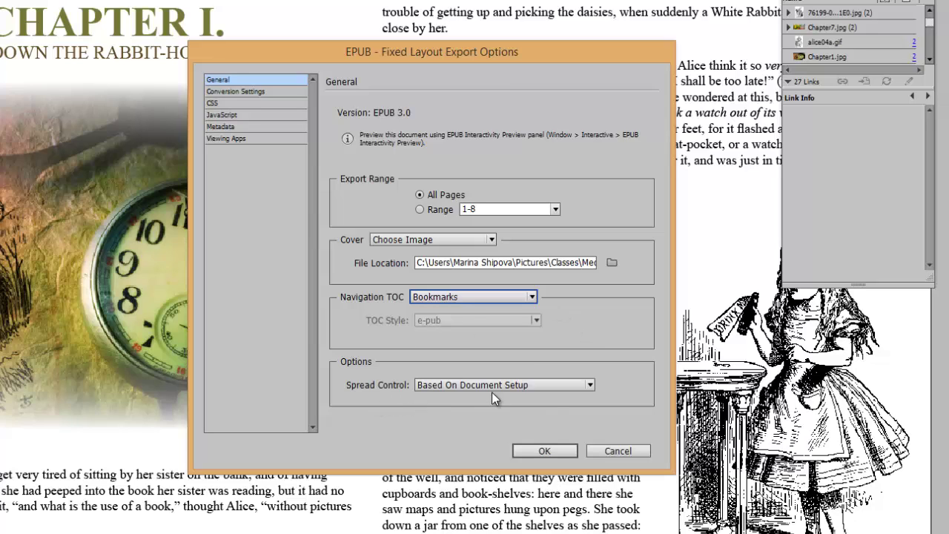
{"action": "left_click", "coordinate": [589, 385]}
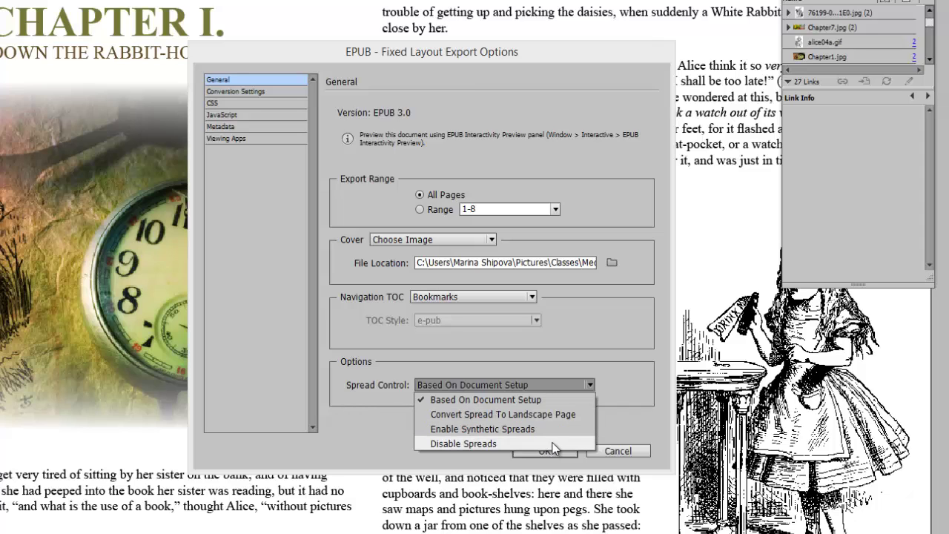
{"action": "left_click", "coordinate": [253, 90]}
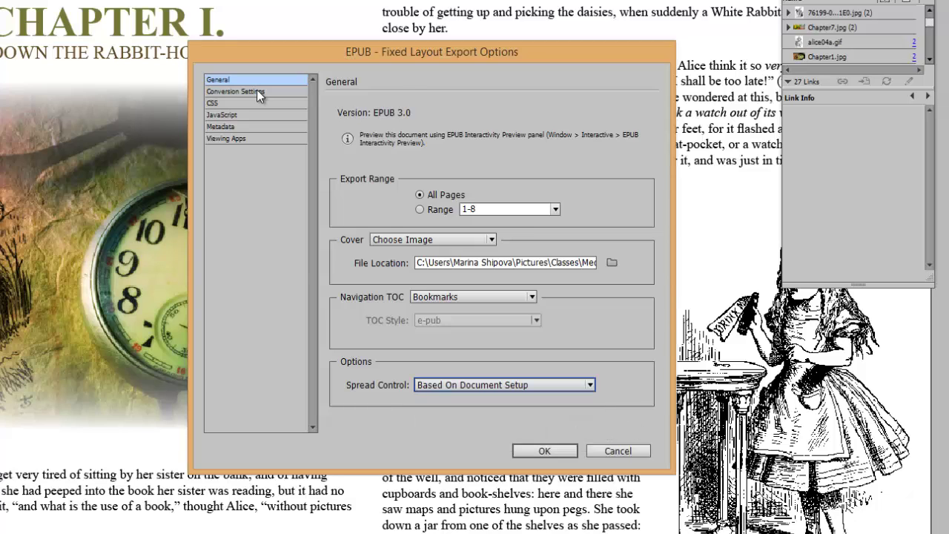
- In the EPUB conversion settings, keep the image format Automatic and set the JPEG image quality to Medium
{"action": "left_click", "coordinate": [256, 89]}
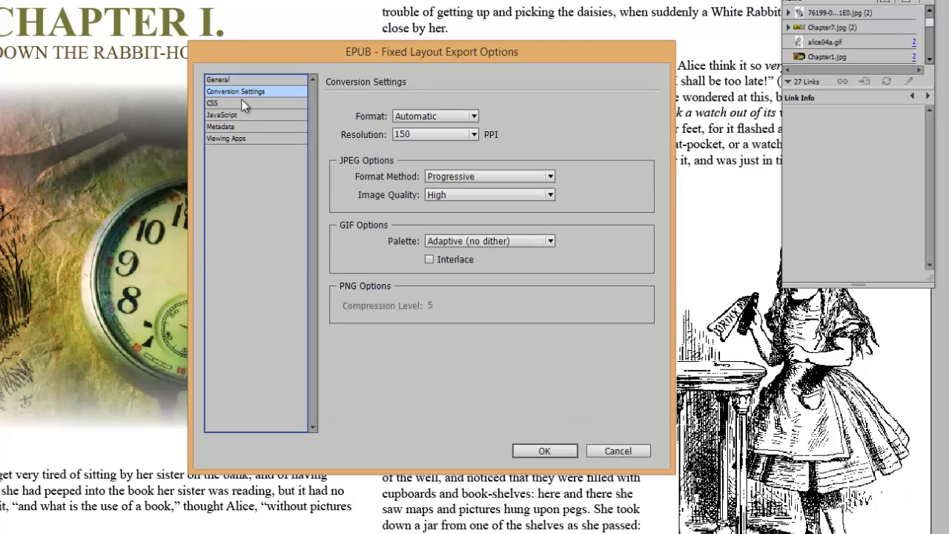
{"action": "left_click", "coordinate": [474, 116]}
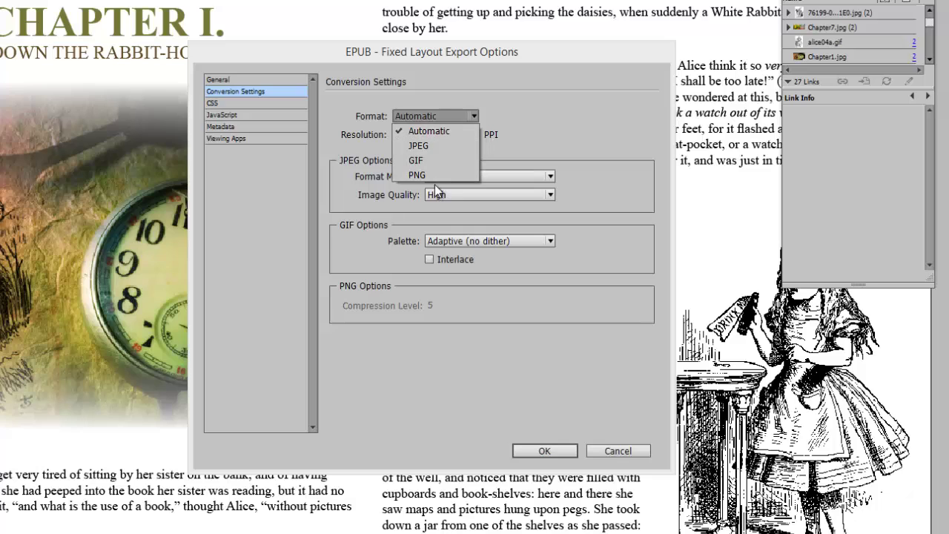
{"action": "left_click", "coordinate": [443, 132]}
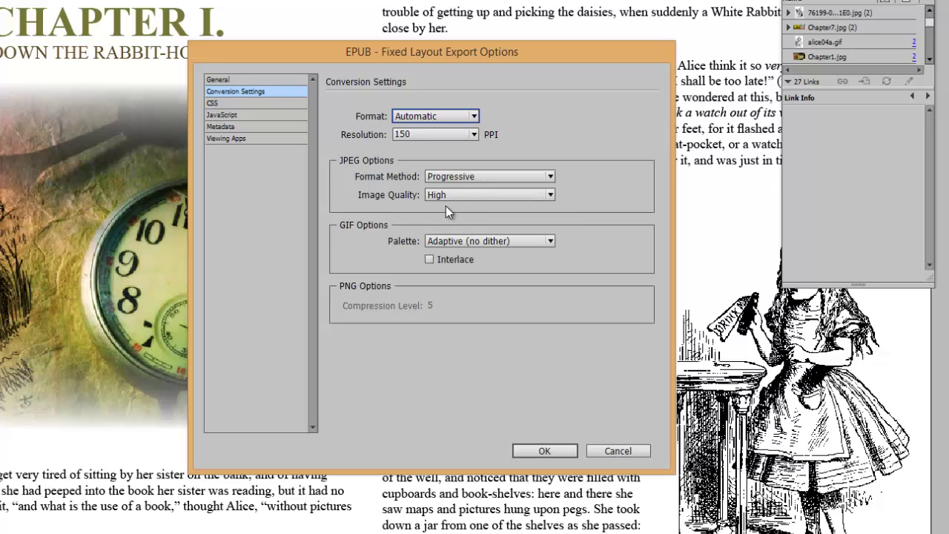
{"action": "left_click", "coordinate": [550, 196]}
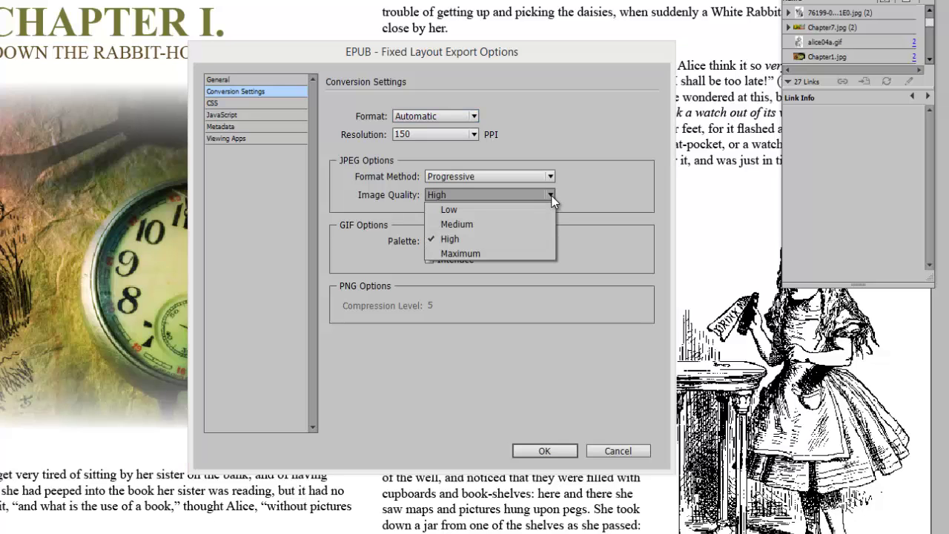
{"action": "left_click", "coordinate": [483, 225]}
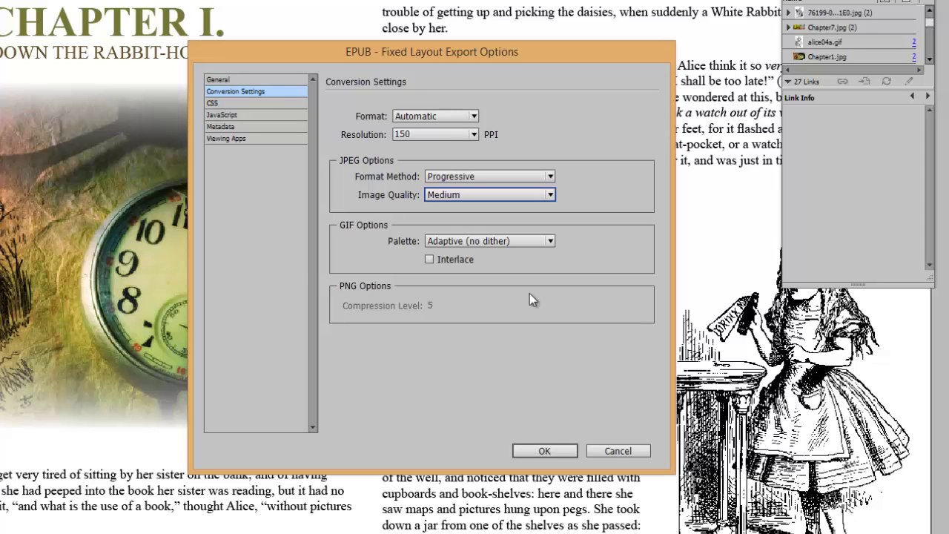
- Review the CSS and JavaScript options, and fill in the metadata title "Alice's Adventures in Wonderland" and creator "Lewis Caroll"
{"action": "left_click", "coordinate": [244, 105]}
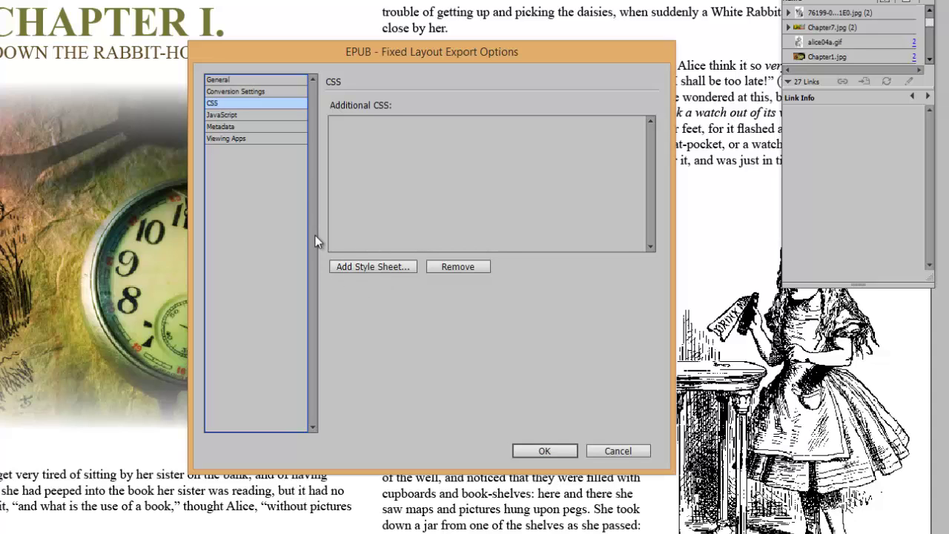
{"action": "left_click", "coordinate": [267, 115]}
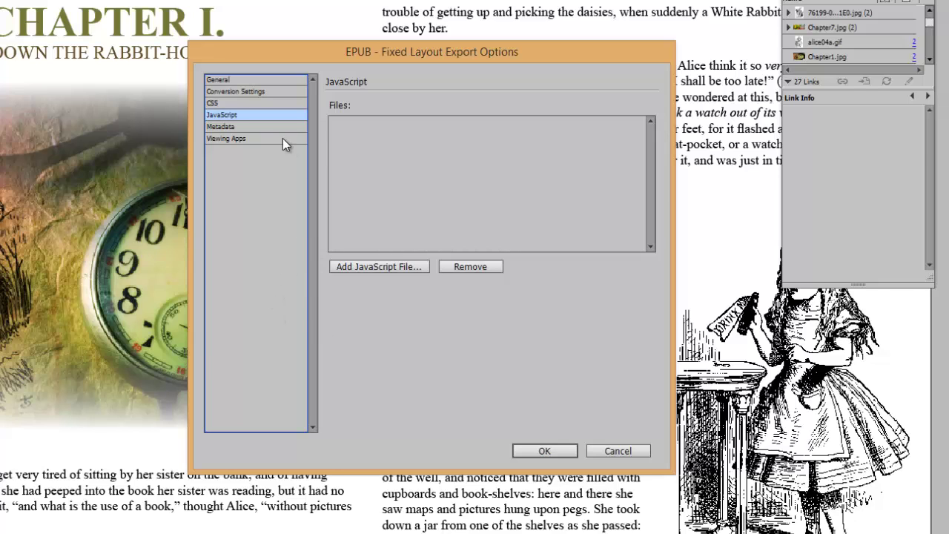
{"action": "left_click", "coordinate": [241, 126]}
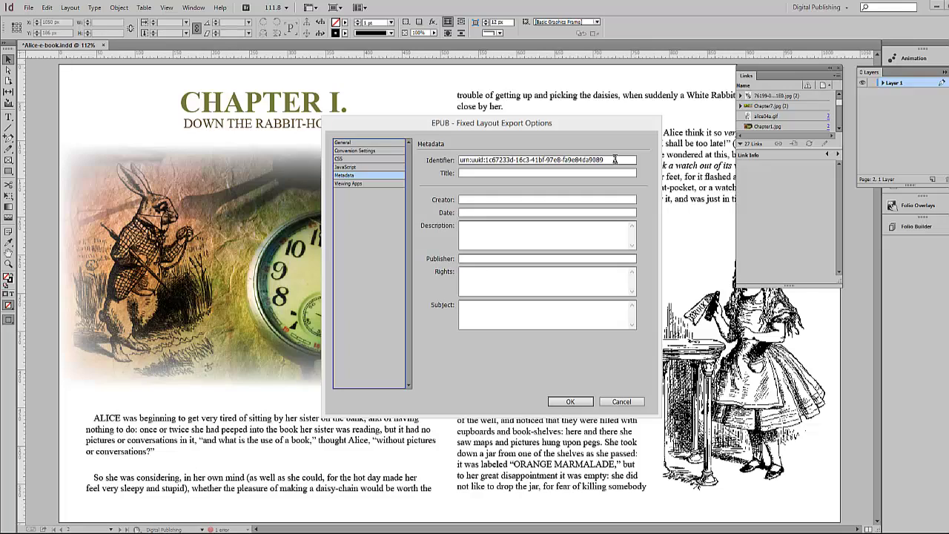
{"action": "right_click", "coordinate": [483, 176]}
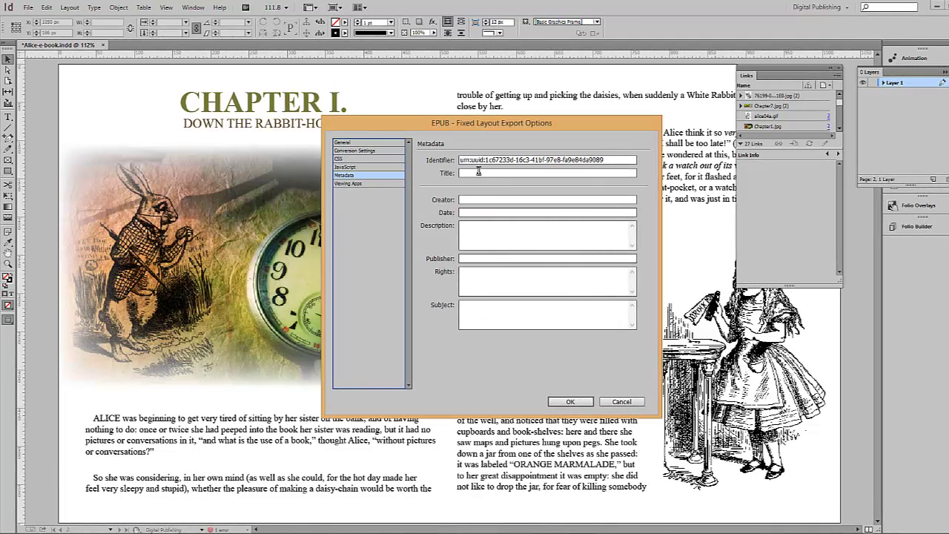
{"action": "left_click", "coordinate": [504, 216]}
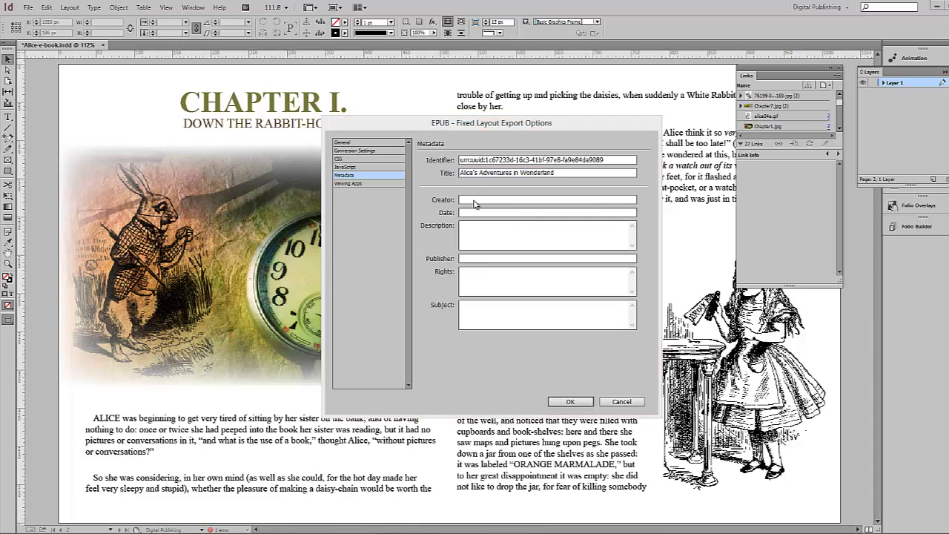
{"action": "left_click", "coordinate": [473, 199]}
{"action": "type", "text": "Lewis Caroll"}
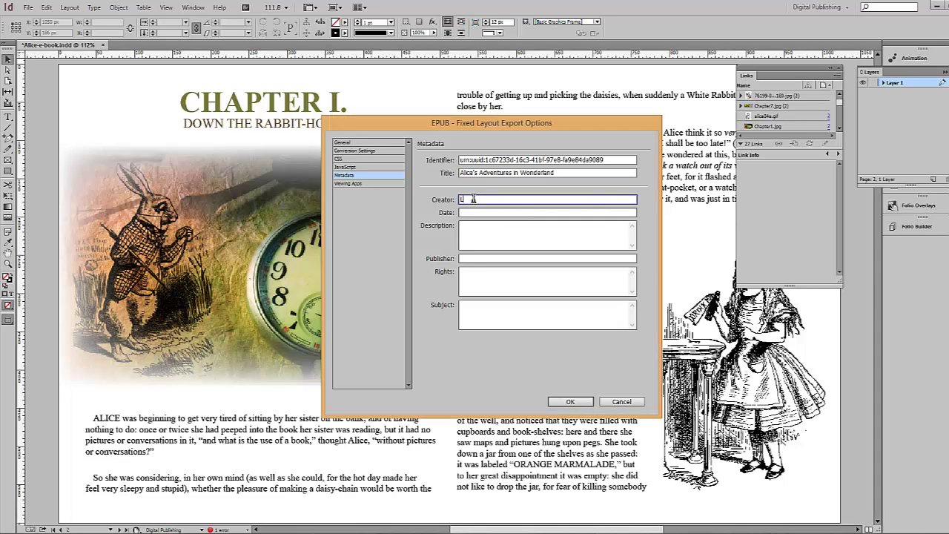
- Set the metadata date to 2015-04-10 and paste the copied description beginning "For over 125 years John Tenniel's superb illustrations"
{"action": "left_click", "coordinate": [468, 212]}
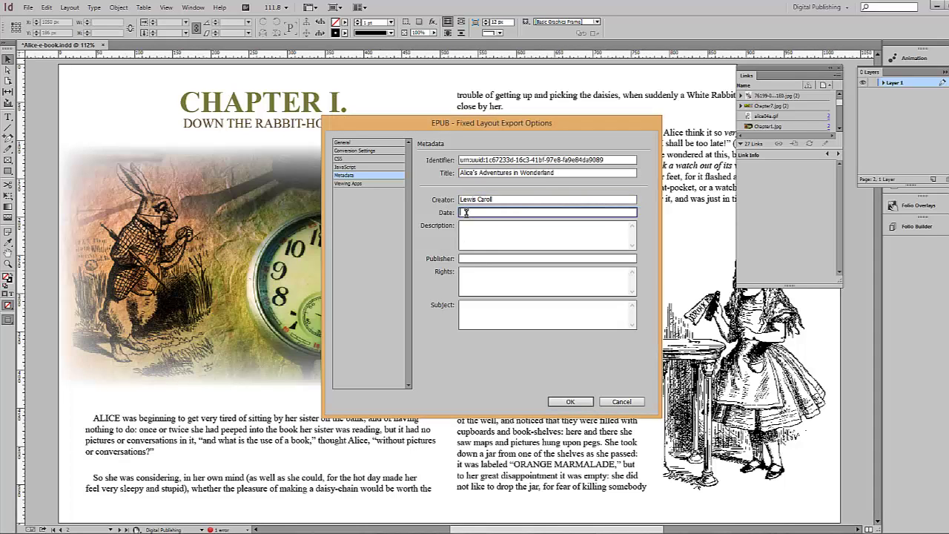
{"action": "type", "text": "2015"}
{"action": "type", "text": "-04-10"}
{"action": "right_click", "coordinate": [480, 230]}
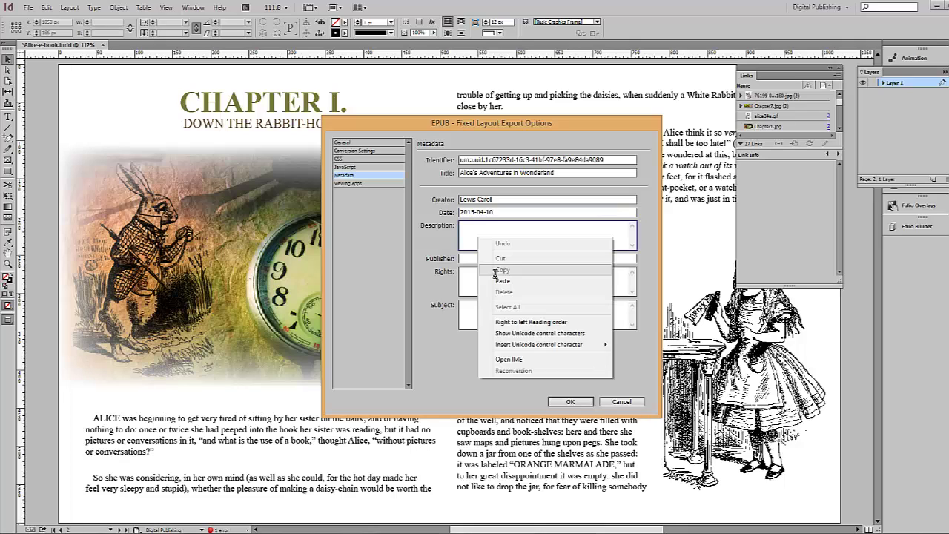
{"action": "left_click", "coordinate": [504, 277]}
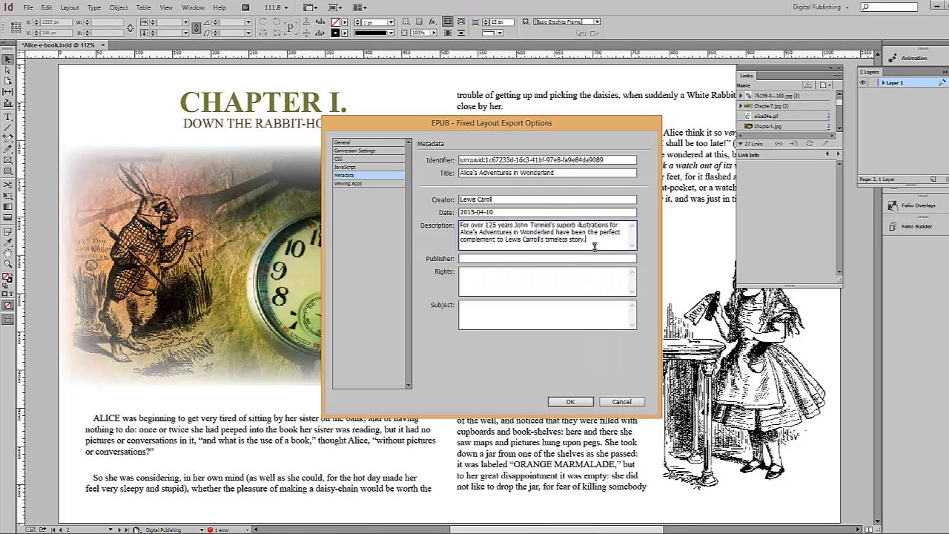
- Enter "Peninsula College" as the publisher and "all rights reserved." as the rights, and fill in the metadata subject
{"action": "left_click", "coordinate": [477, 258]}
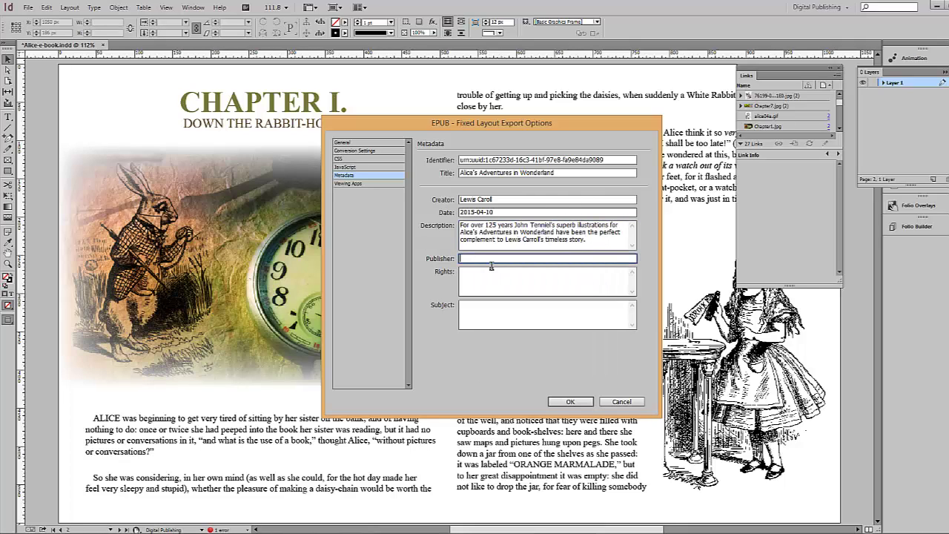
{"action": "type", "text": "Peninsula College"}
{"action": "left_click", "coordinate": [485, 277]}
{"action": "type", "text": "all rights reserved."}
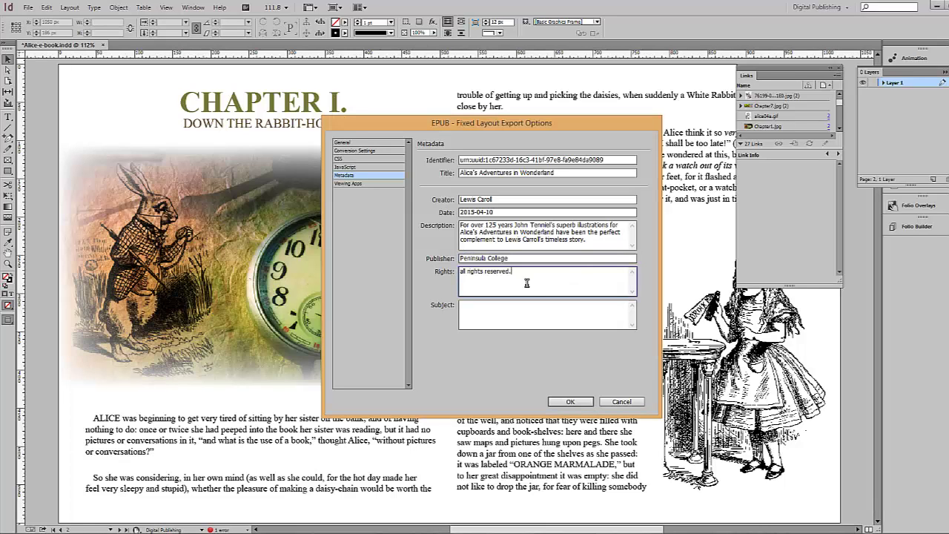
{"action": "left_click", "coordinate": [476, 304]}
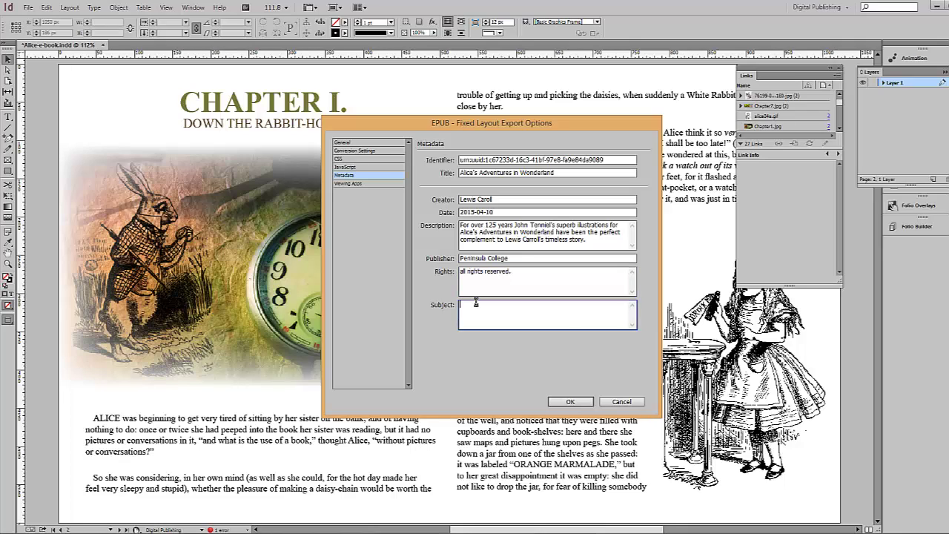
{"action": "type", "text": "e"}
- Check the viewing apps, export the EPUB, and page through it from Chapter I to Chapter II in Adobe Digital Editions
{"action": "left_click", "coordinate": [362, 184]}
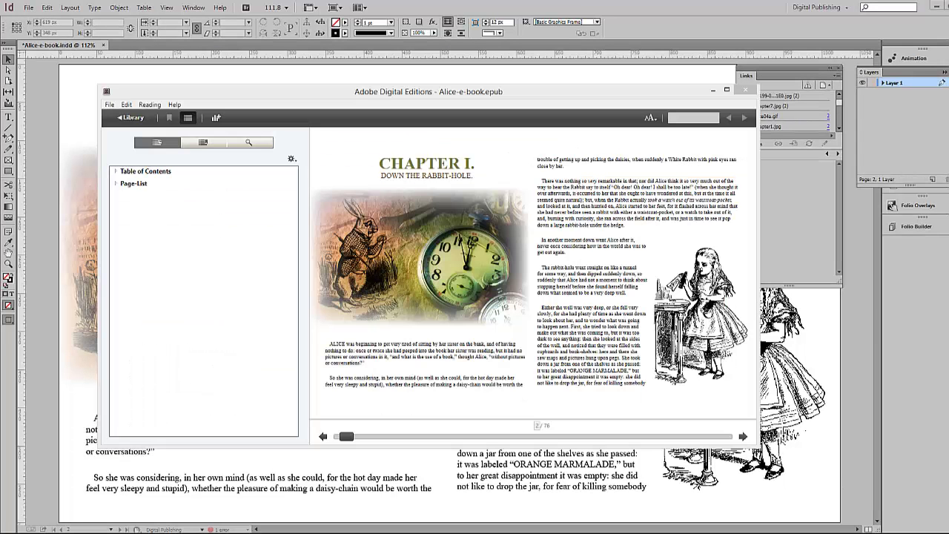
{"action": "left_click", "coordinate": [743, 438]}
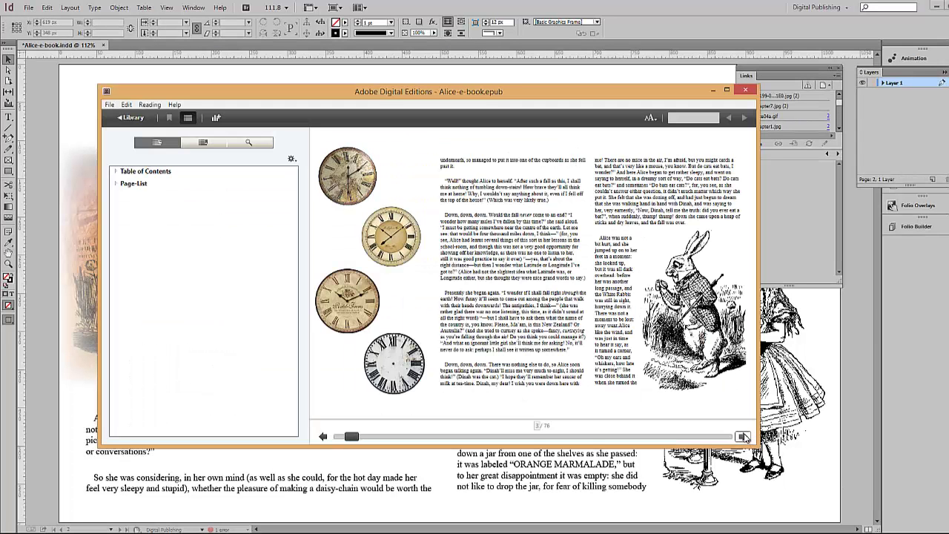
{"action": "left_click", "coordinate": [743, 438]}
{"action": "left_click", "coordinate": [743, 438]}
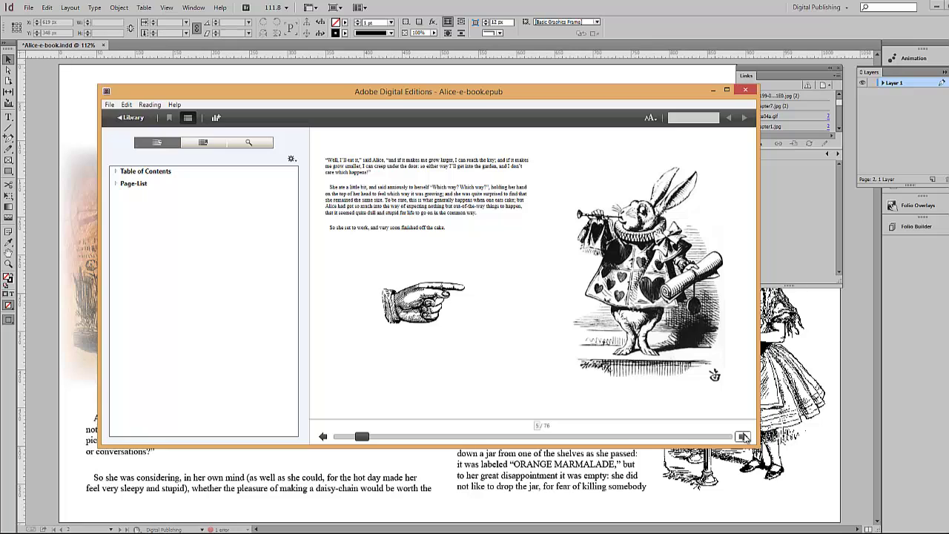
{"action": "left_click", "coordinate": [744, 437]}
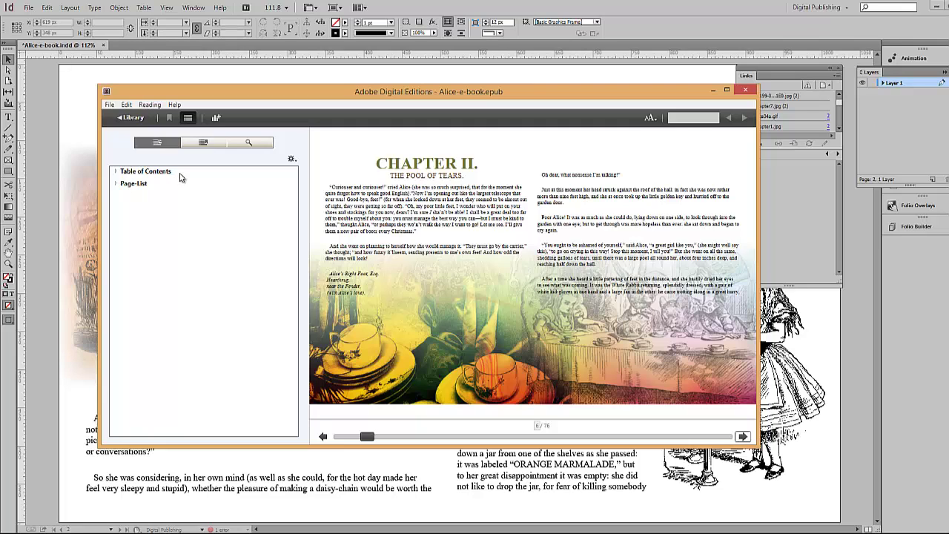
- Try to bookmark the Chapter II page, accepting the offer to copy Alice-e-book.epub to the library
{"action": "left_click", "coordinate": [169, 117]}
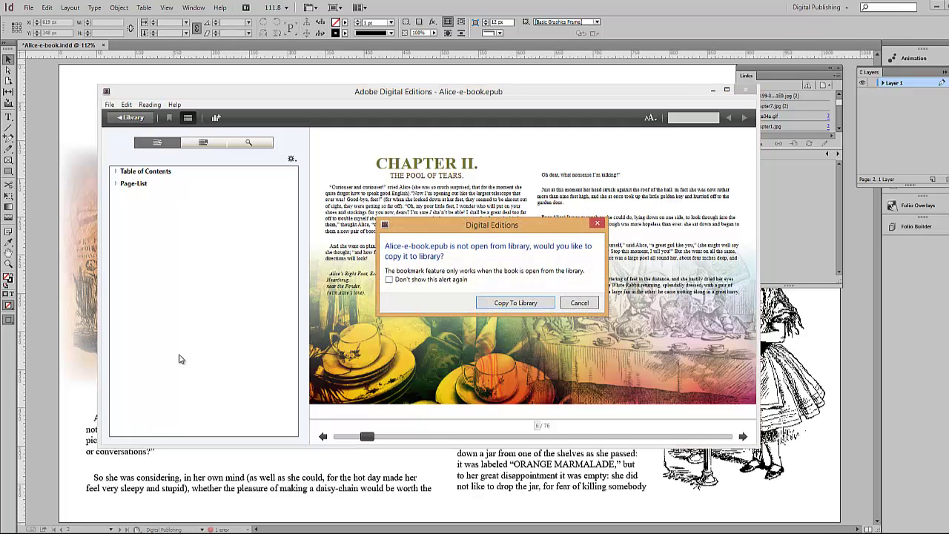
{"action": "left_click", "coordinate": [515, 304]}
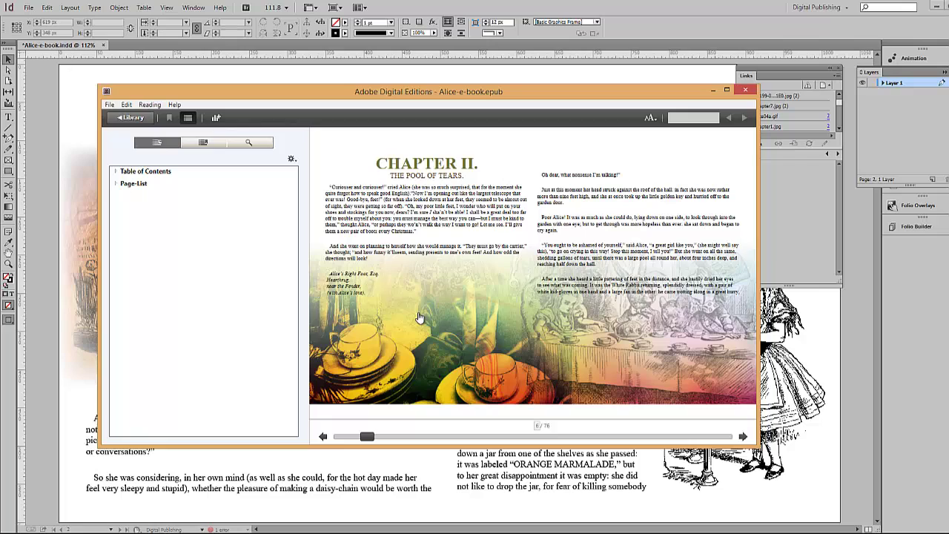